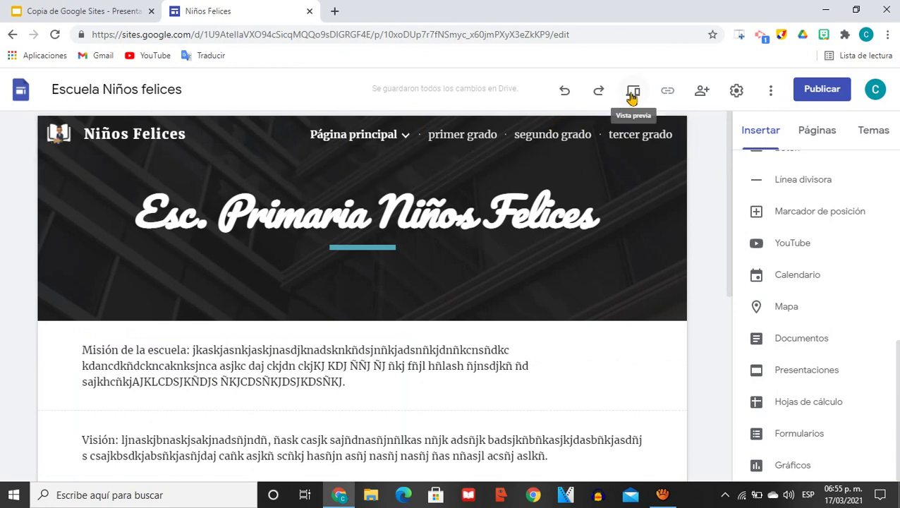
Preview the site and look through the home page from its header to the school photo section.
left_click(633, 95)
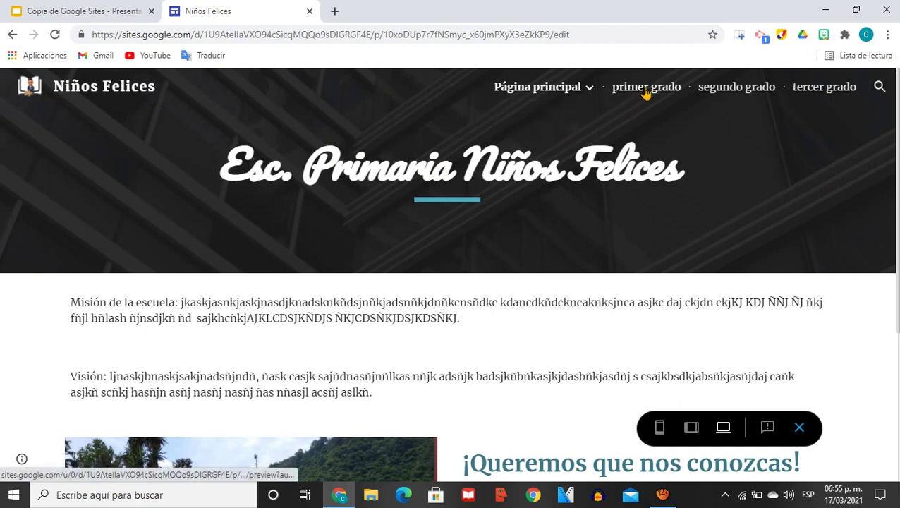
scroll(449, 282, "down", 3)
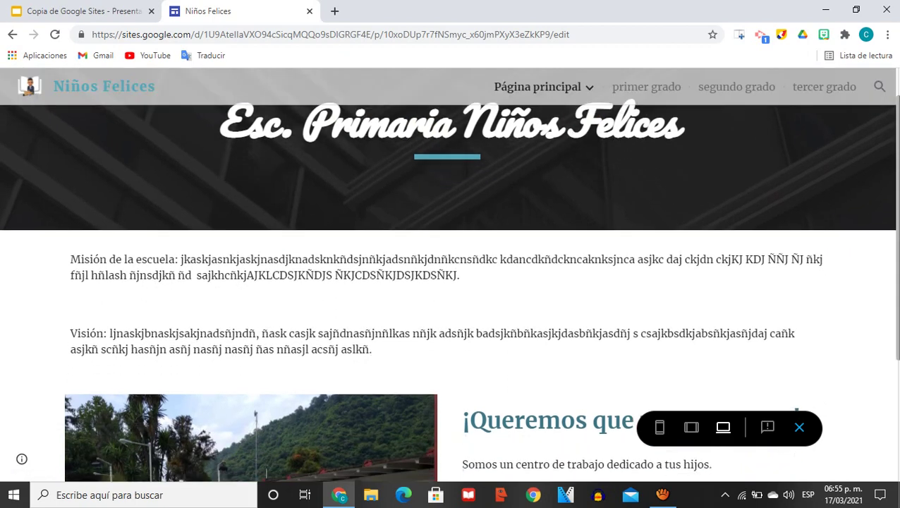
scroll(448, 283, "down", 2)
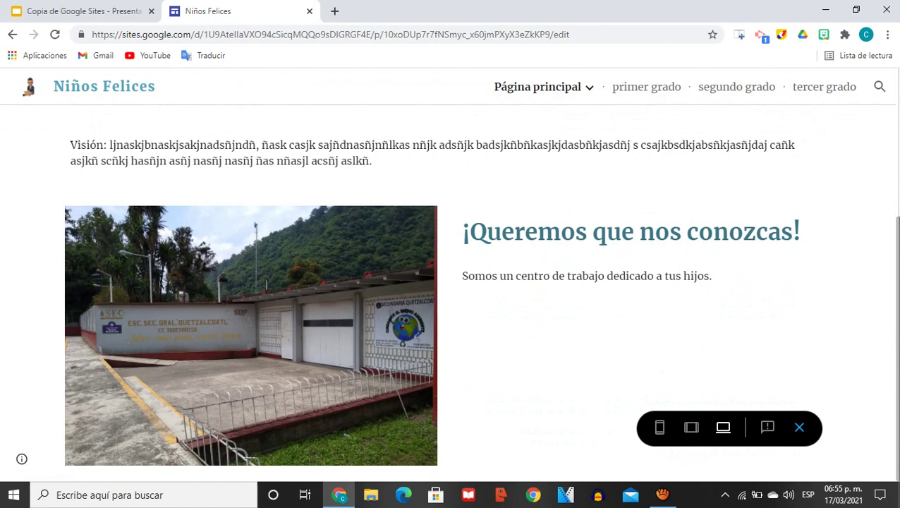
scroll(448, 282, "up", 4)
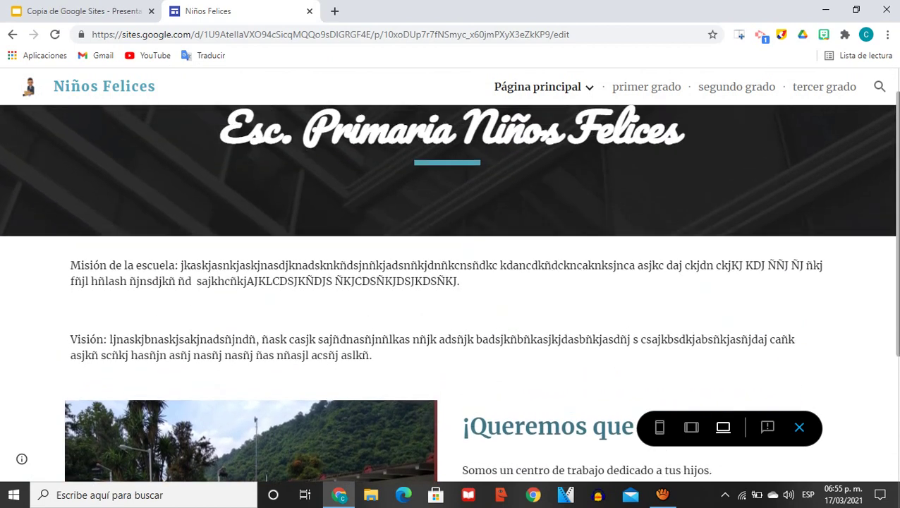
scroll(655, 111, "up", 1)
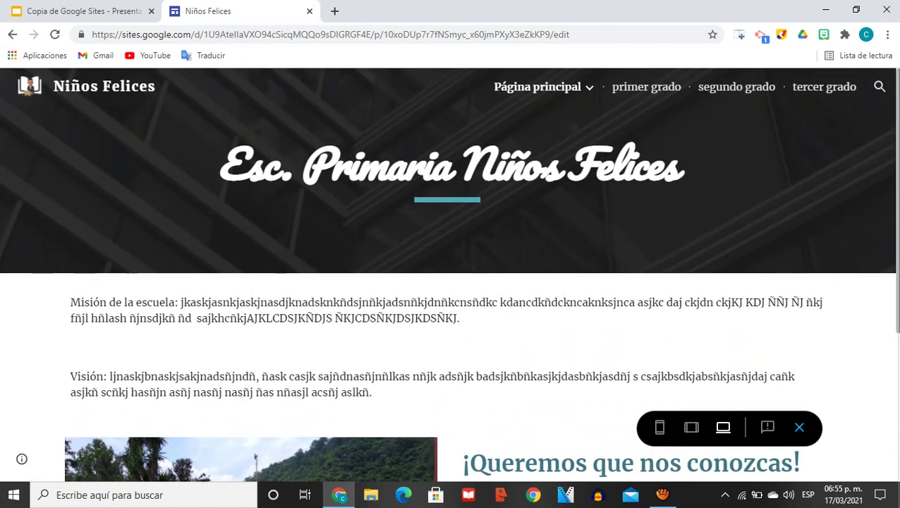
View the primer grado page in the preview and go through the Examen parcial form's introduction and Lenguaje y comunicación questions.
left_click(646, 87)
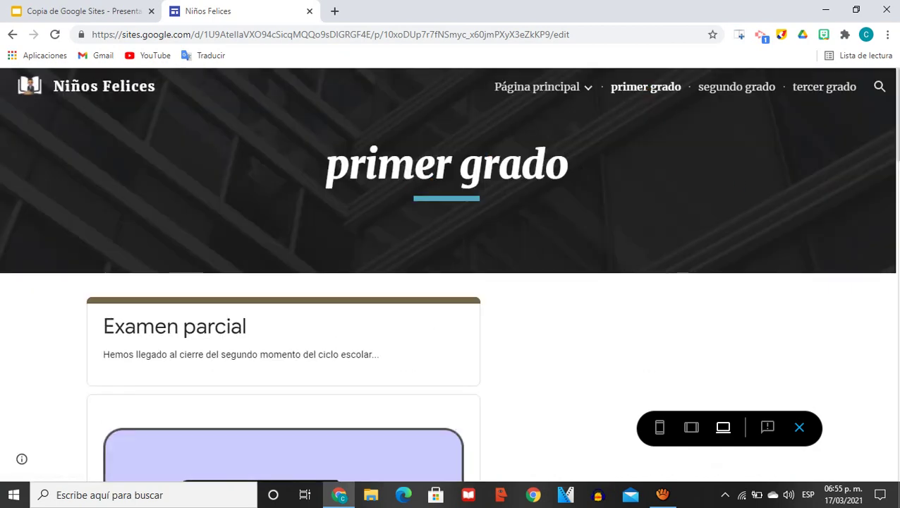
scroll(669, 168, "down", 1)
scroll(452, 282, "down", 6)
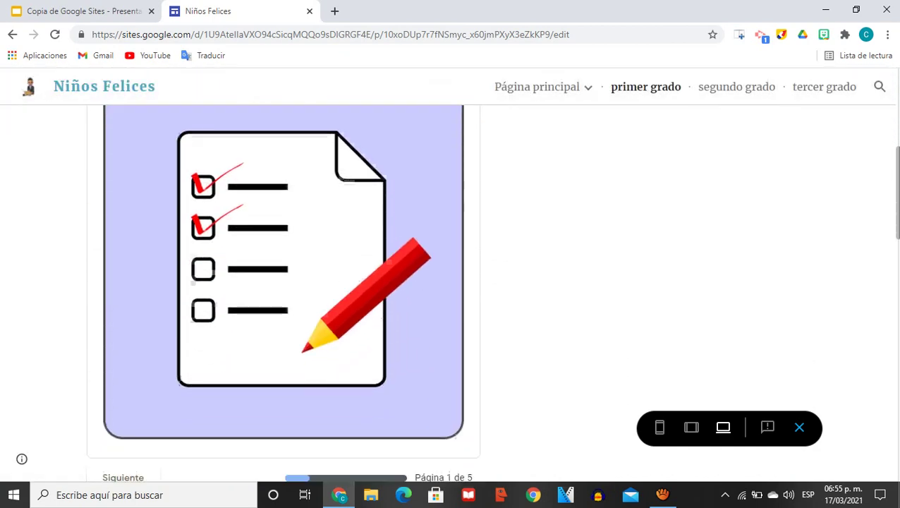
scroll(428, 324, "up", 1)
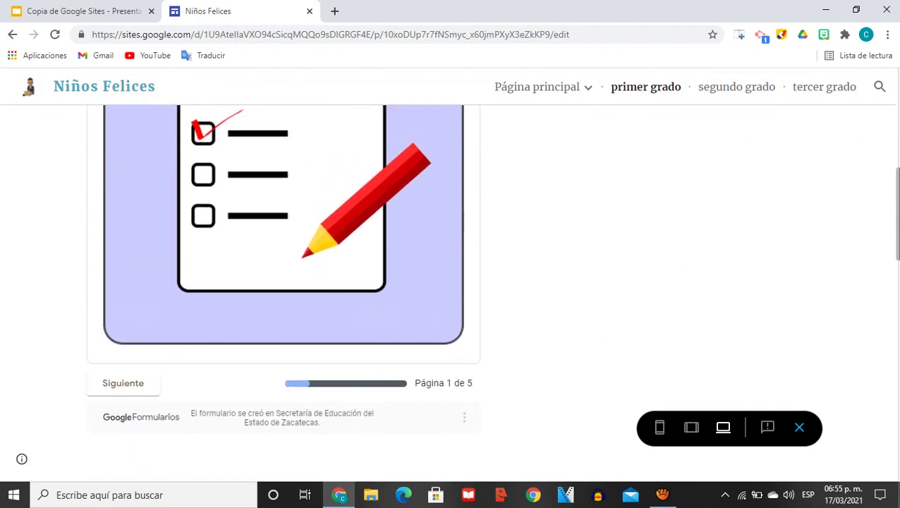
left_click(123, 390)
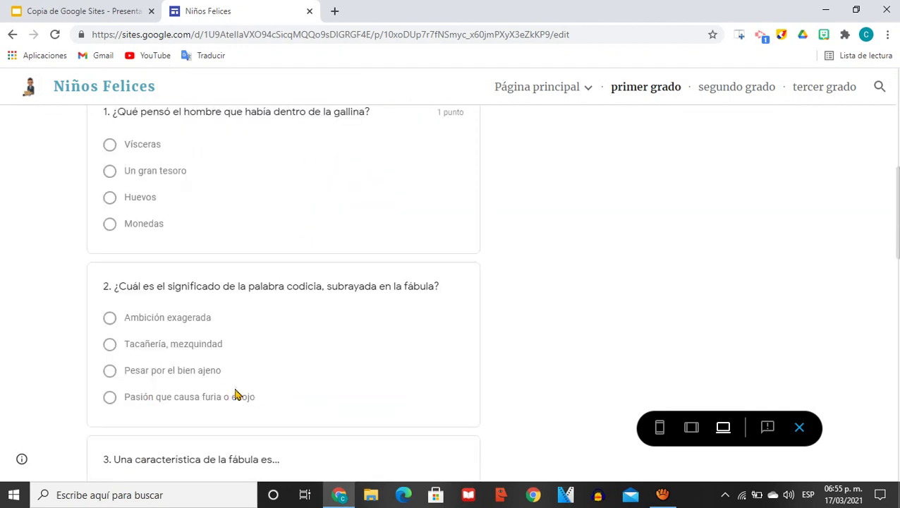
scroll(438, 197, "up", 4)
scroll(283, 282, "up", 3)
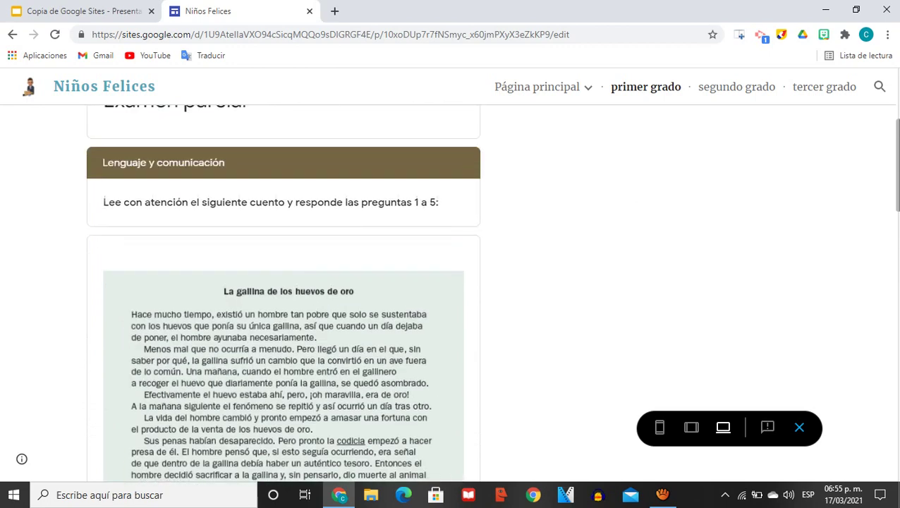
scroll(283, 282, "down", 5)
scroll(282, 283, "down", 6)
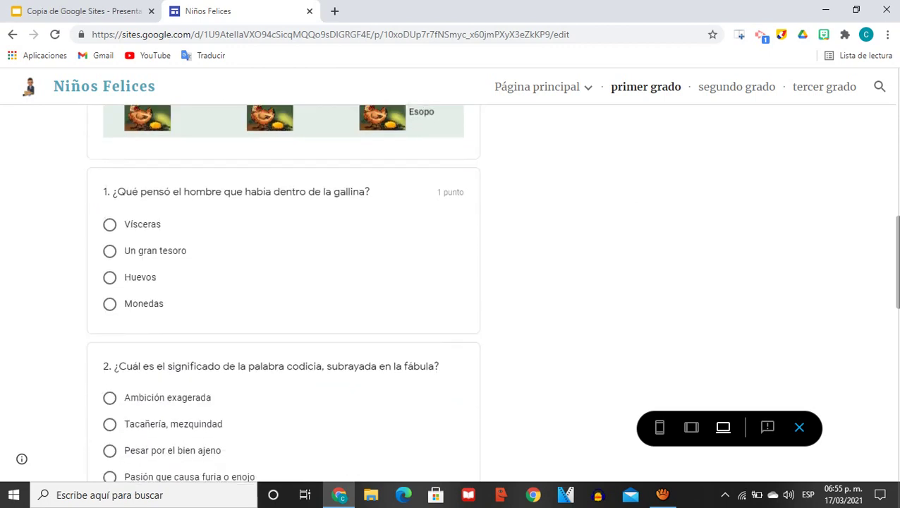
scroll(430, 344, "down", 5)
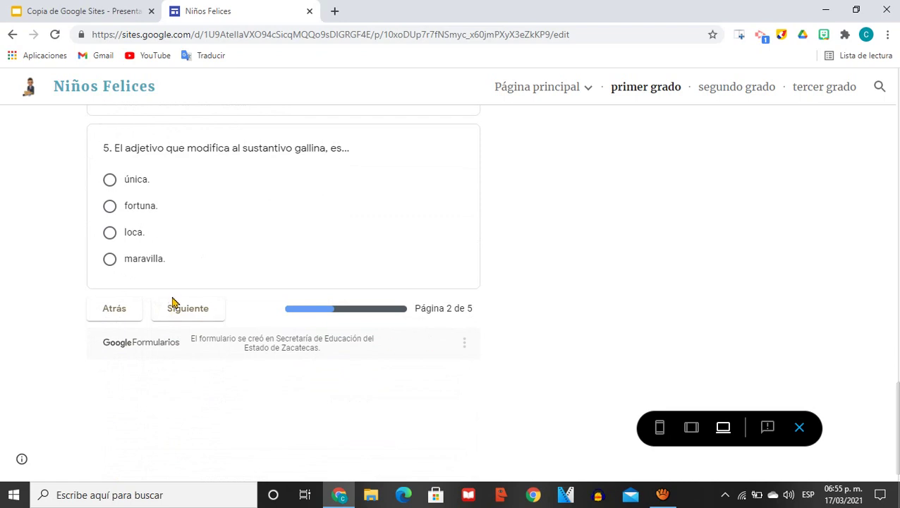
Advance the embedded exam to its Matemáticas section, look over its questions, and exit the preview.
left_click(184, 309)
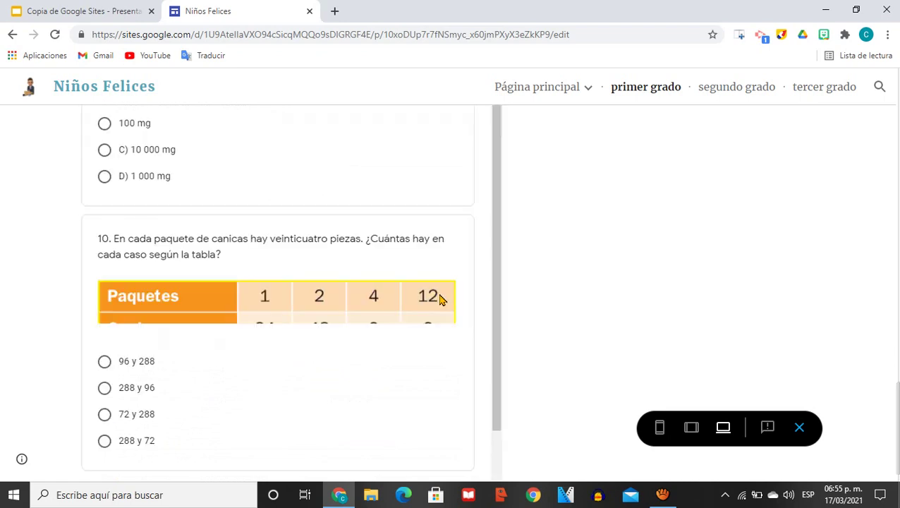
scroll(799, 217, "up", 7)
scroll(798, 218, "up", 8)
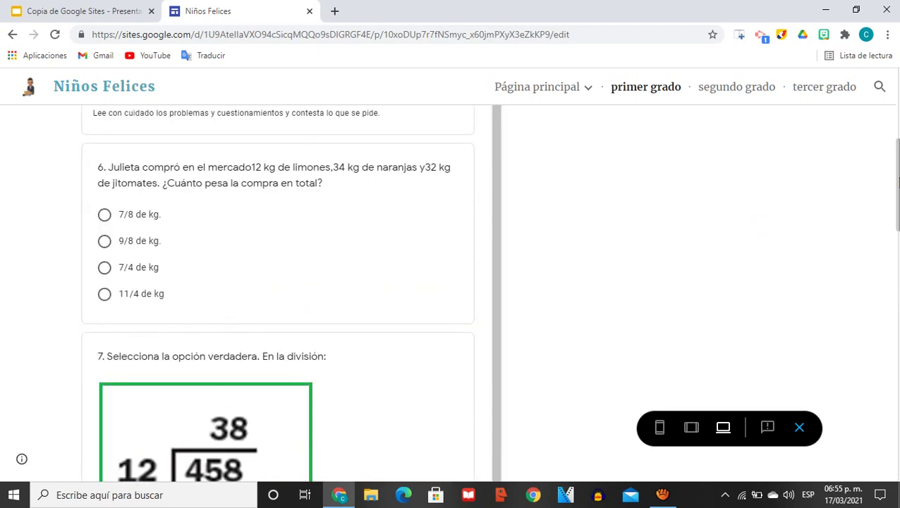
scroll(489, 294, "up", 4)
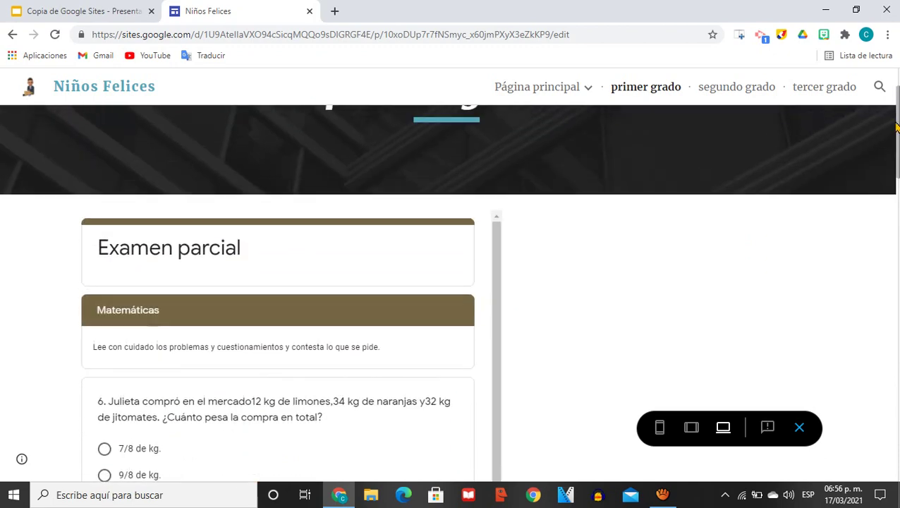
scroll(489, 294, "down", 9)
scroll(489, 295, "down", 9)
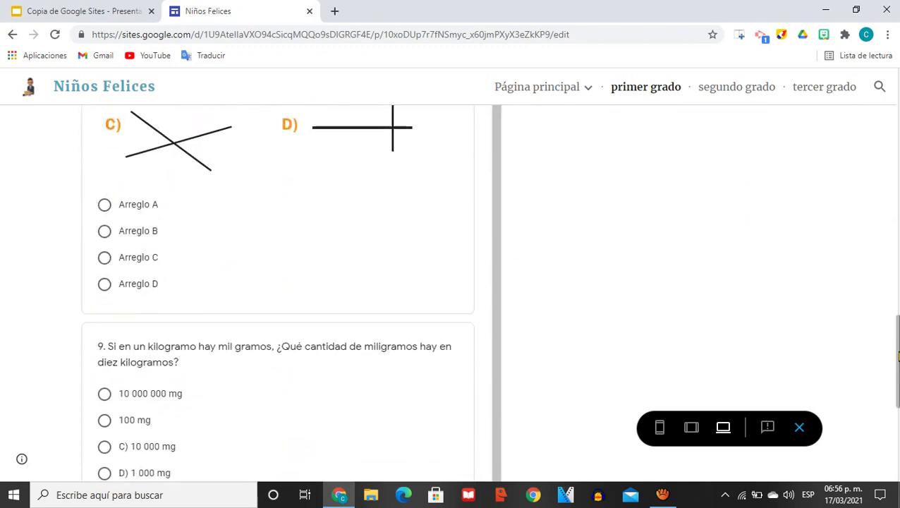
scroll(489, 294, "up", 12)
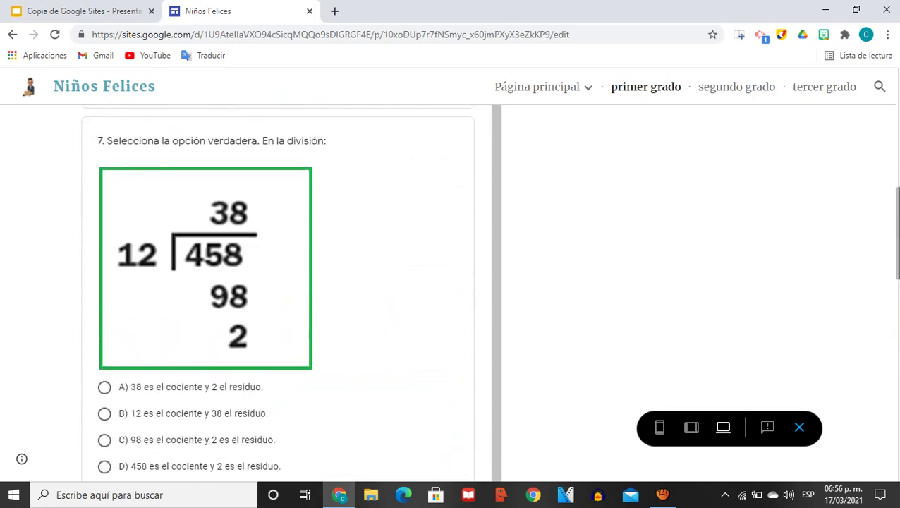
left_click_drag(897, 415, 896, 113)
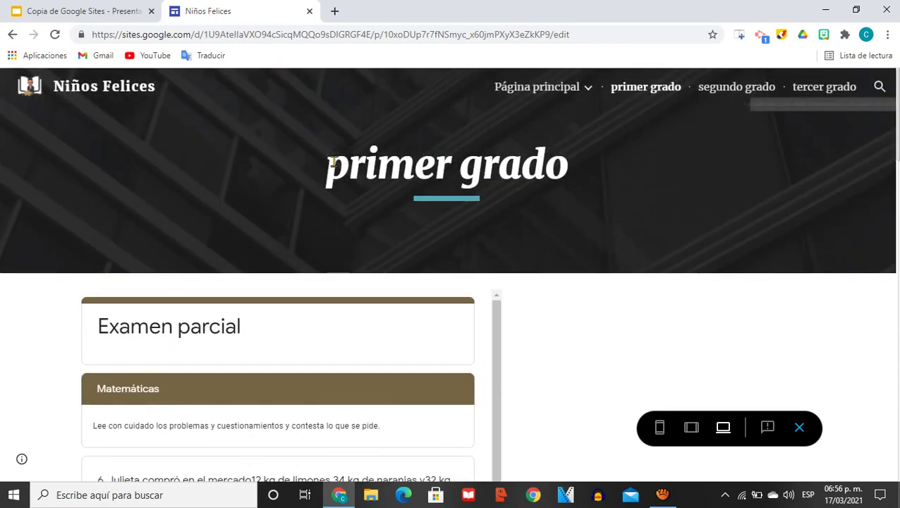
left_click(801, 428)
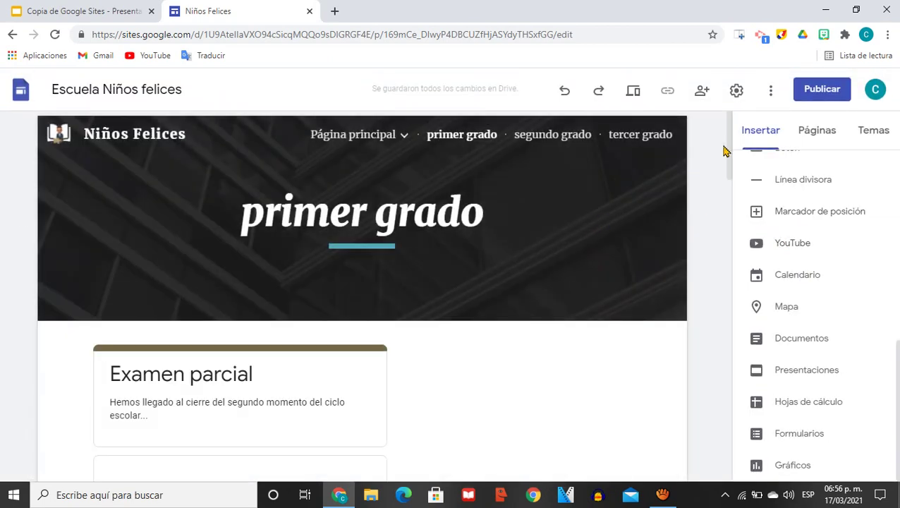
Go to the segundo grado page and search YouTube for "Ramón Preocupón" to insert a video.
scroll(729, 170, "down", 2)
scroll(730, 171, "up", 2)
left_click(552, 134)
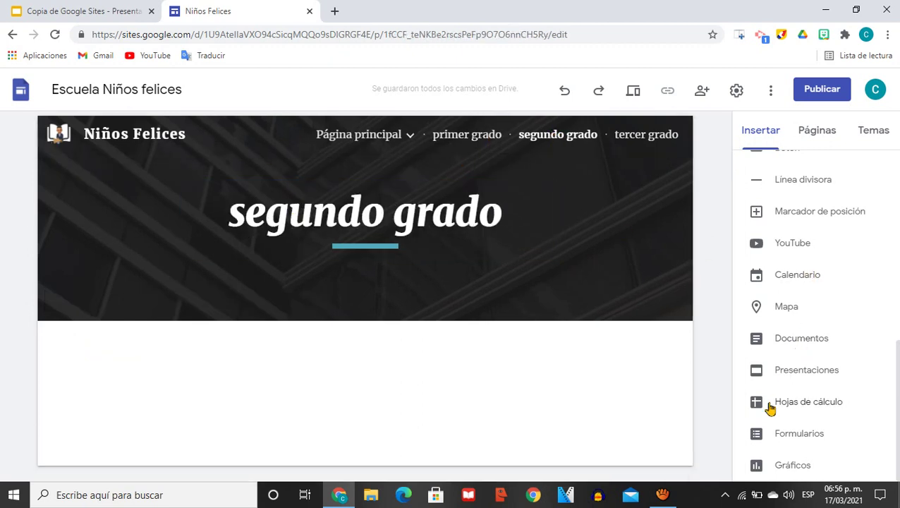
left_click(778, 247)
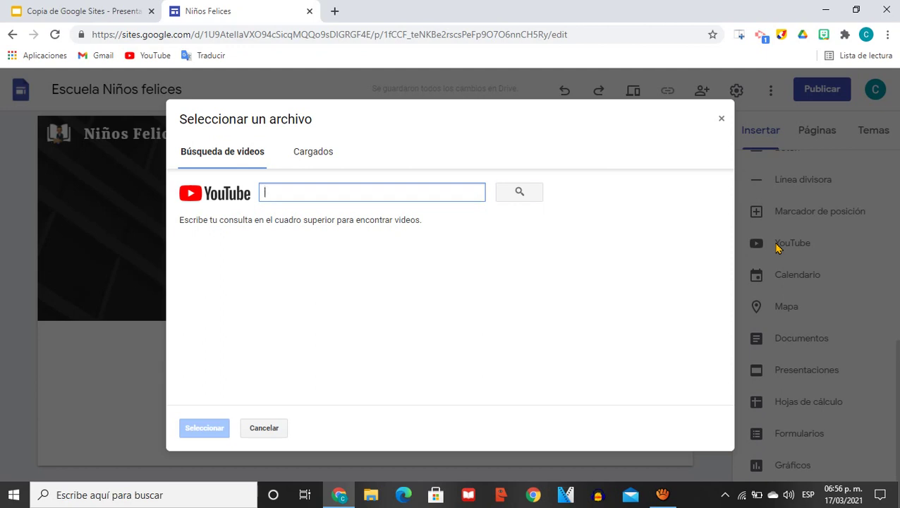
type("Ramón Preocupón")
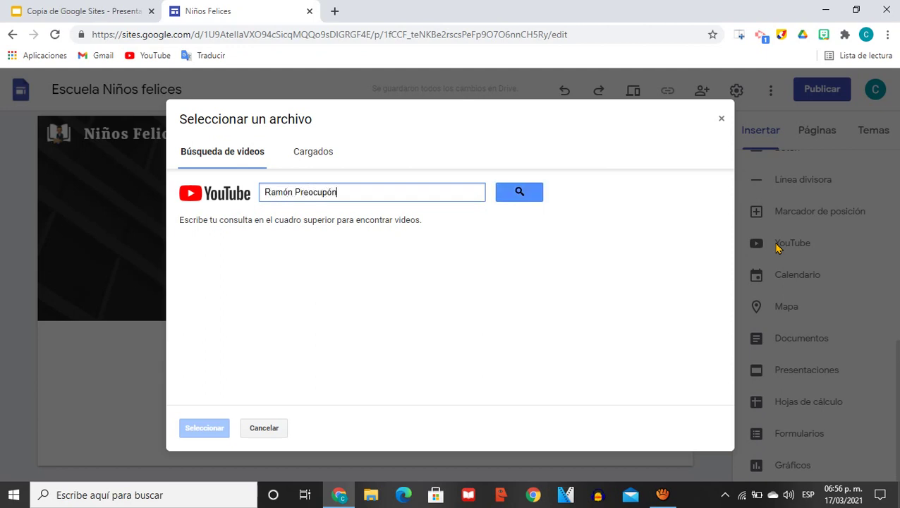
left_click(522, 194)
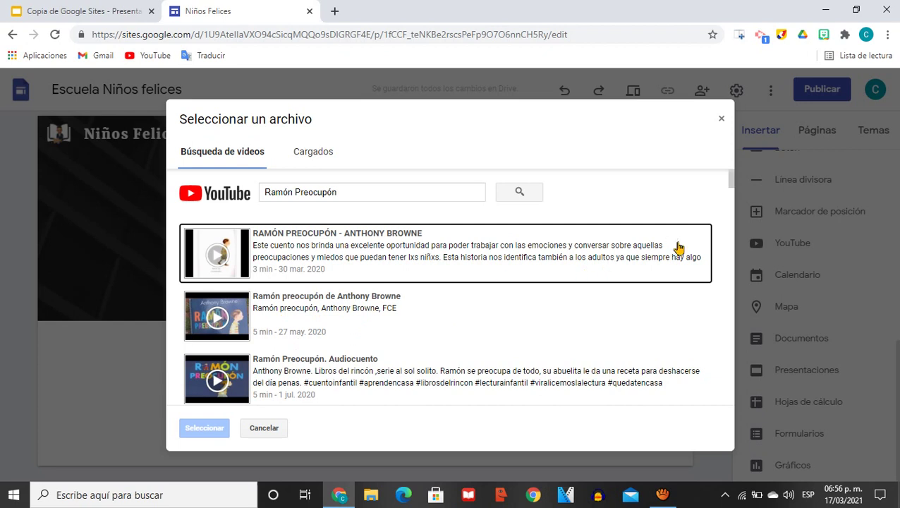
Insert the video "RAMÓN PREOCUPÓN - ANTHONY BROWNE", then enlarge and centre it beneath the segundo grado header.
double_click(237, 260)
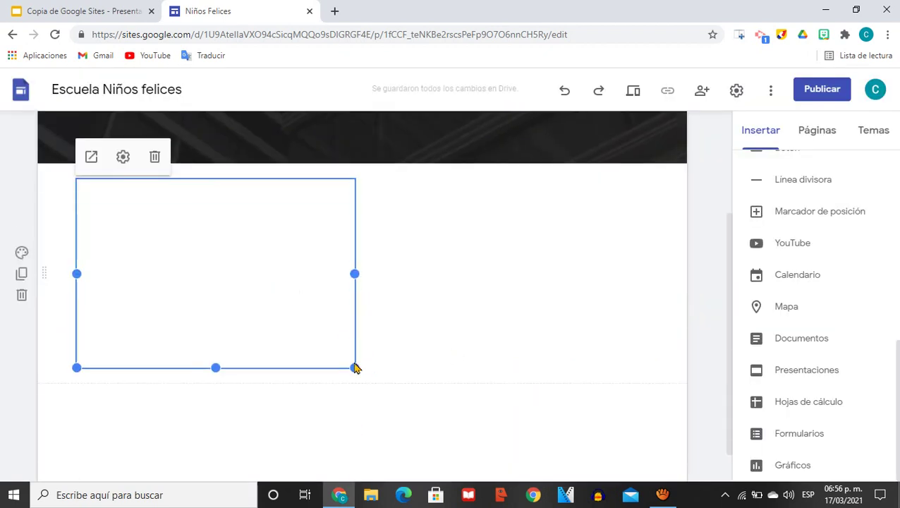
left_click_drag(354, 367, 465, 425)
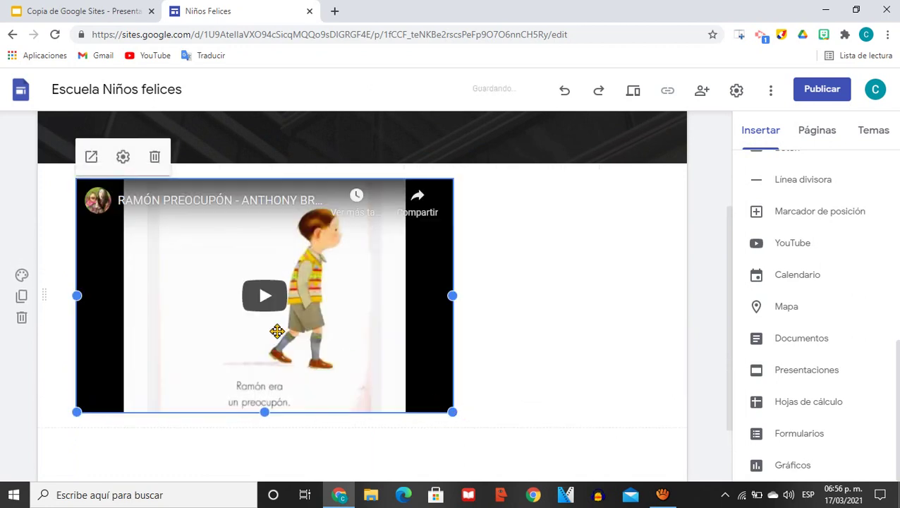
left_click_drag(277, 332, 368, 317)
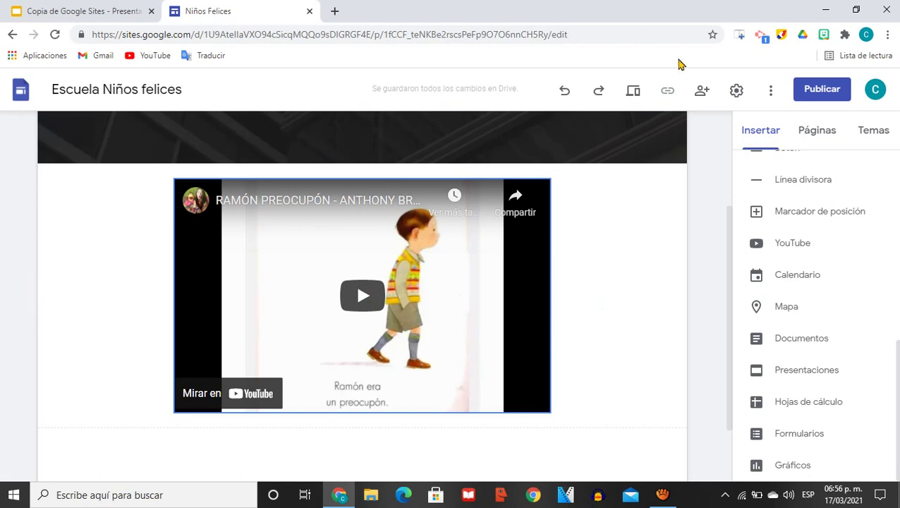
Preview the segundo grado page, test playing and pausing the embedded video, and exit the preview.
left_click(634, 95)
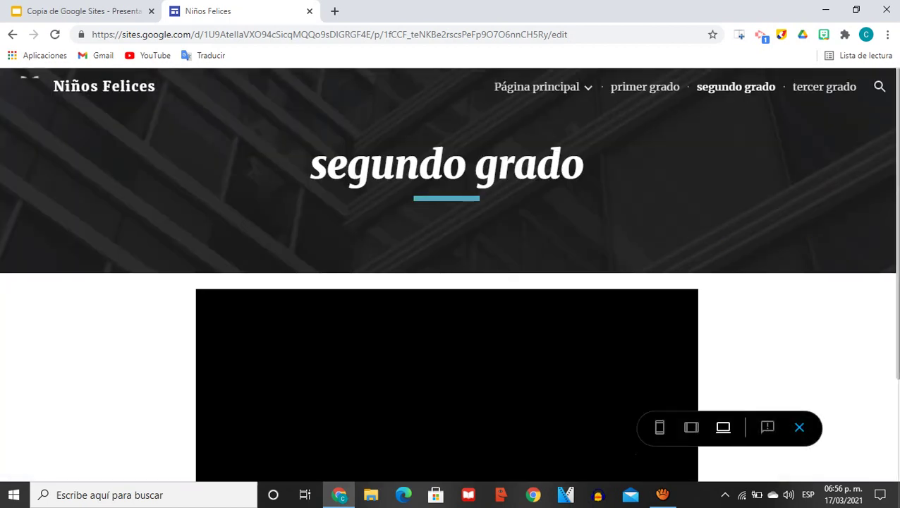
scroll(813, 235, "down", 2)
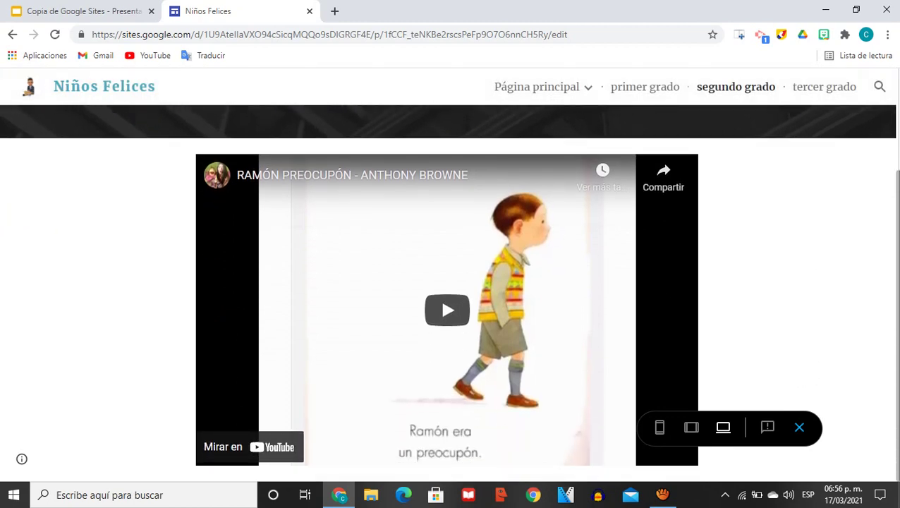
left_click(447, 311)
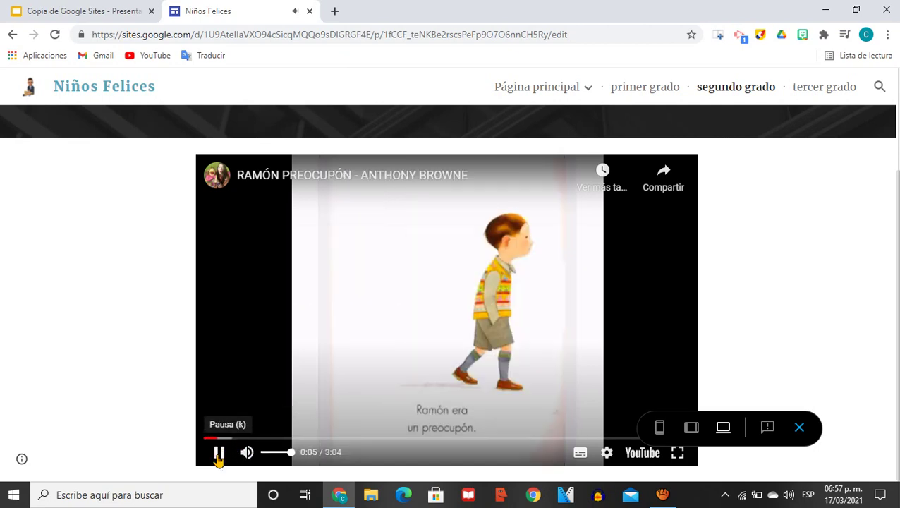
left_click(219, 453)
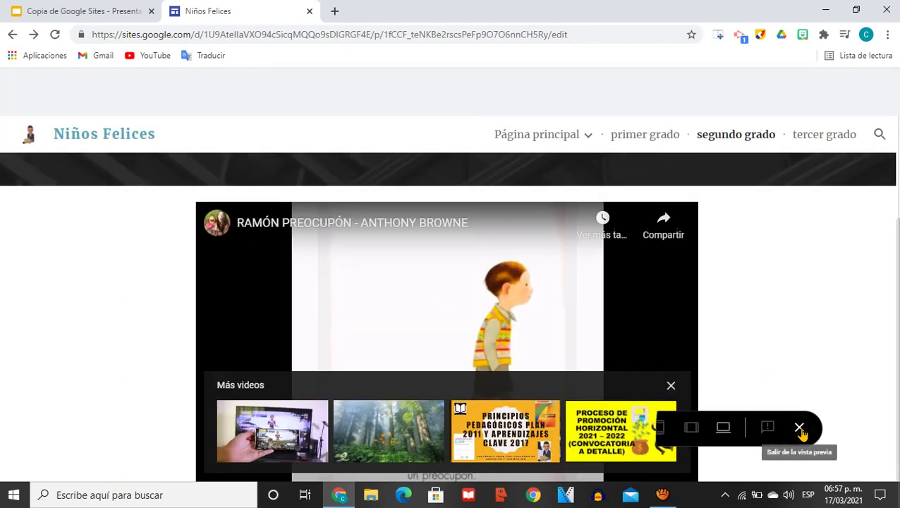
left_click(800, 429)
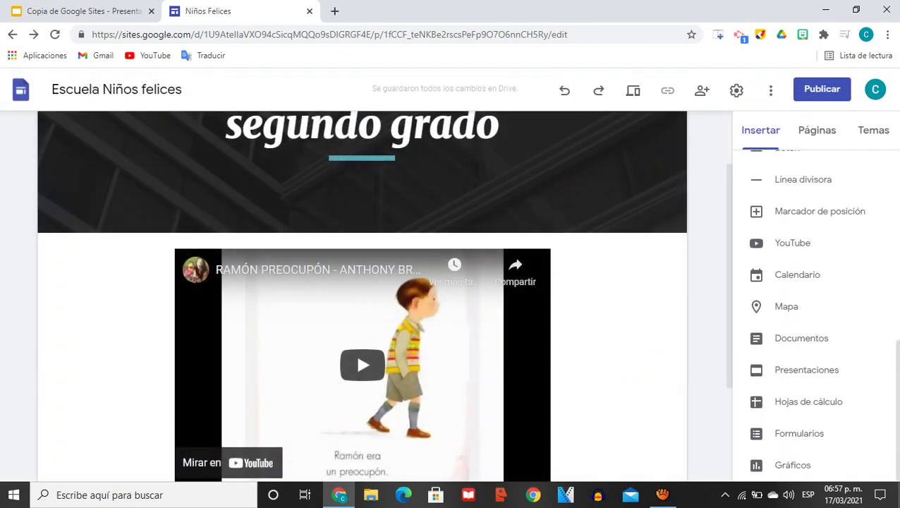
Embed the Zacatecas G3 spreadsheet beneath the header of the tercer grado page and make its frame taller.
mouse_move(585, 144)
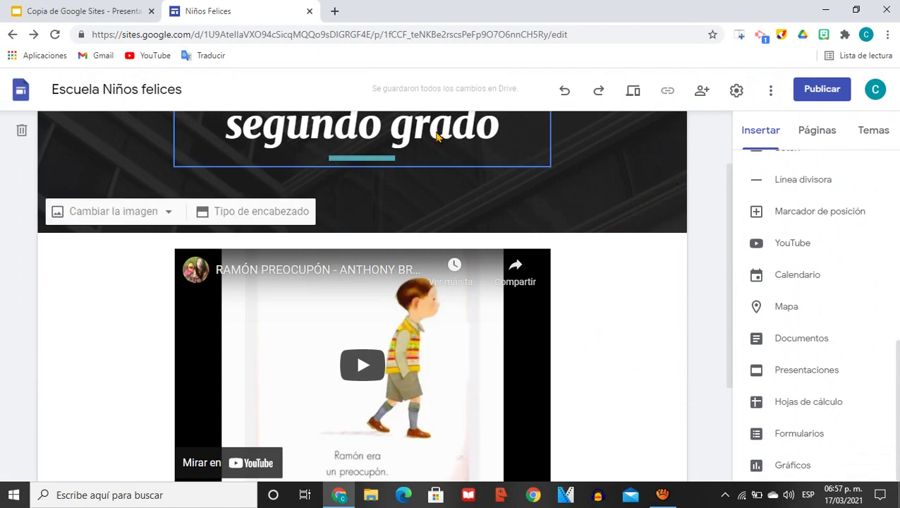
scroll(728, 195, "up", 2)
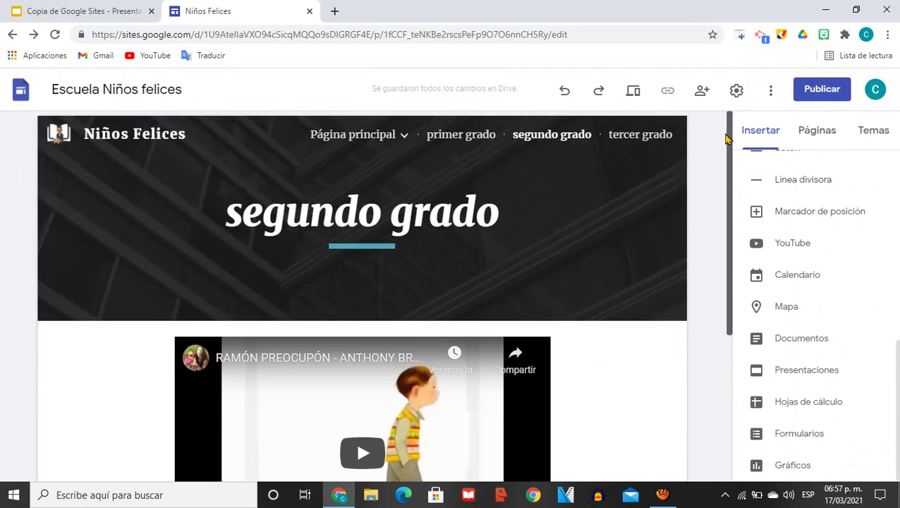
left_click(624, 135)
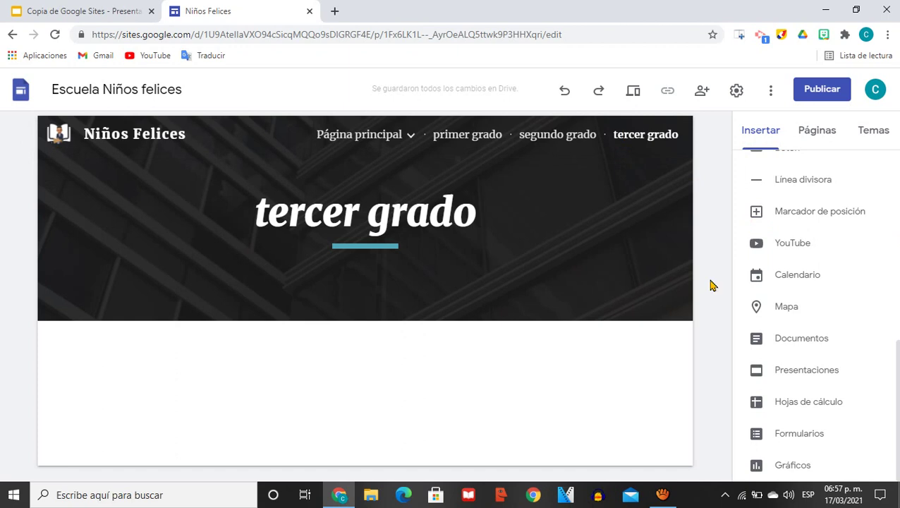
left_click(797, 401)
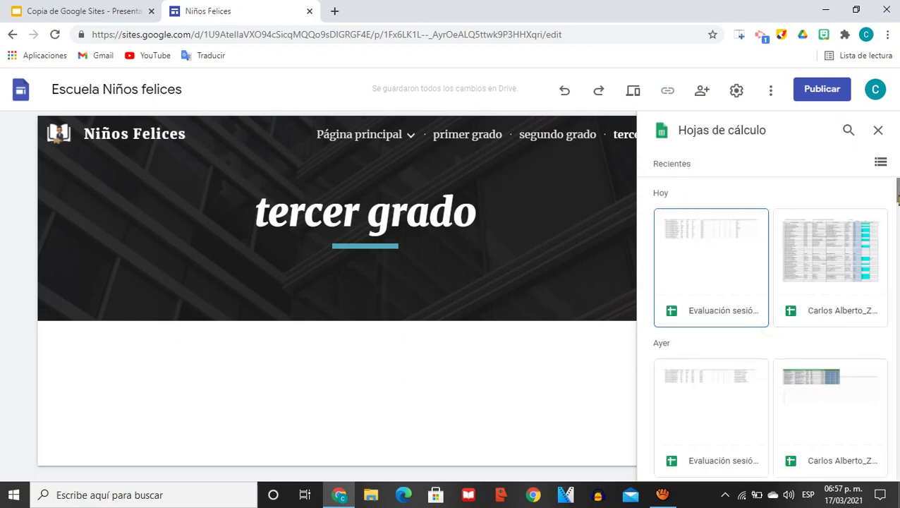
left_click(852, 245)
double_click(852, 245)
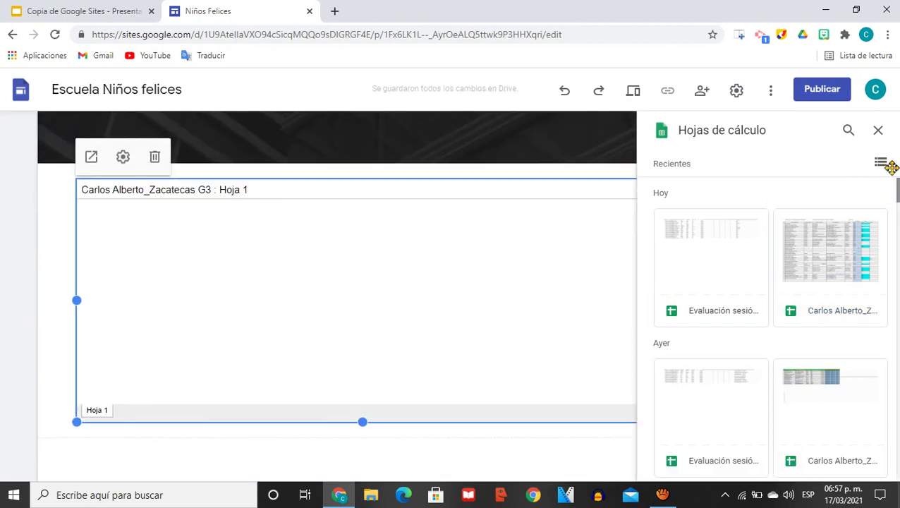
left_click(879, 132)
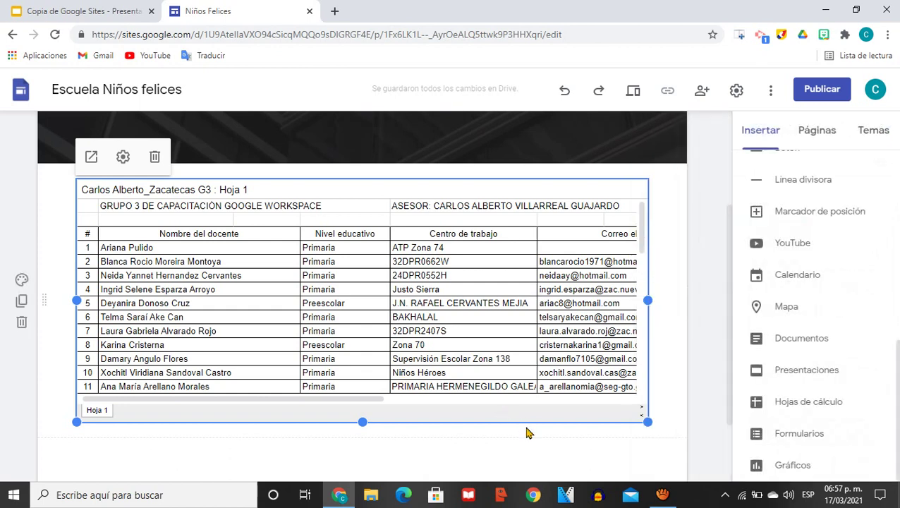
left_click_drag(362, 421, 363, 456)
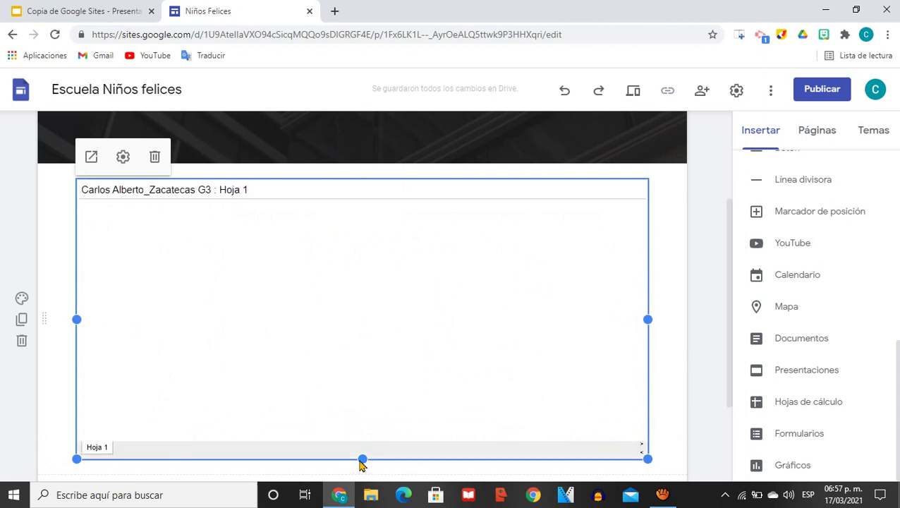
left_click_drag(359, 463, 386, 455)
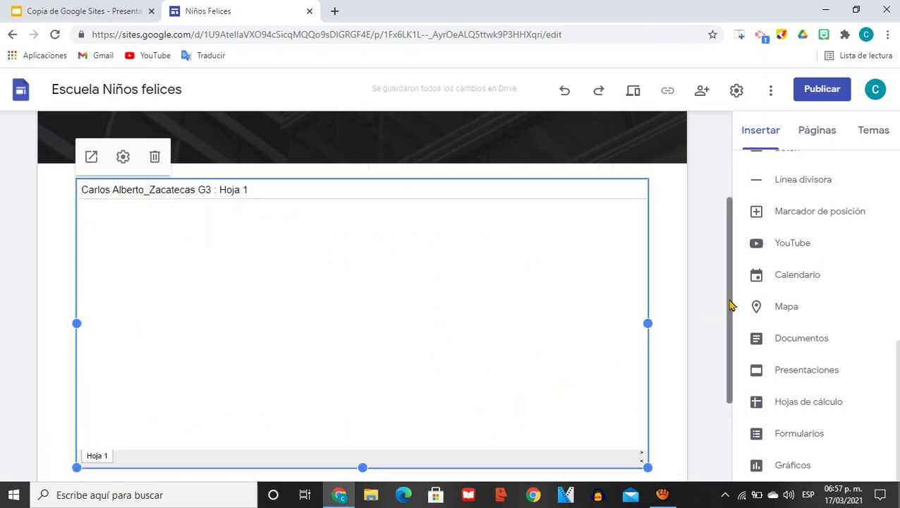
Add a text box below the spreadsheet reading "Revisa tus tareas y trabajo y ponte al corriente con lo que te falte.".
left_click_drag(732, 305, 732, 366)
left_click(326, 402)
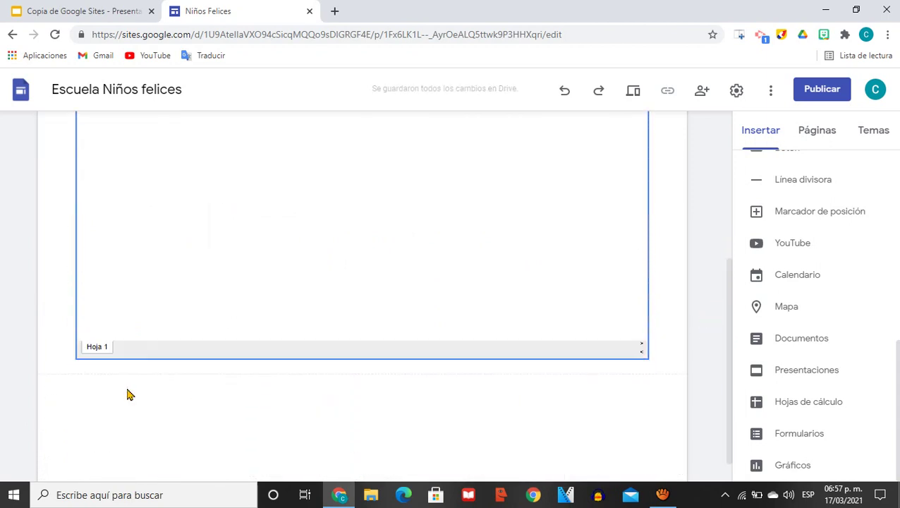
double_click(114, 388)
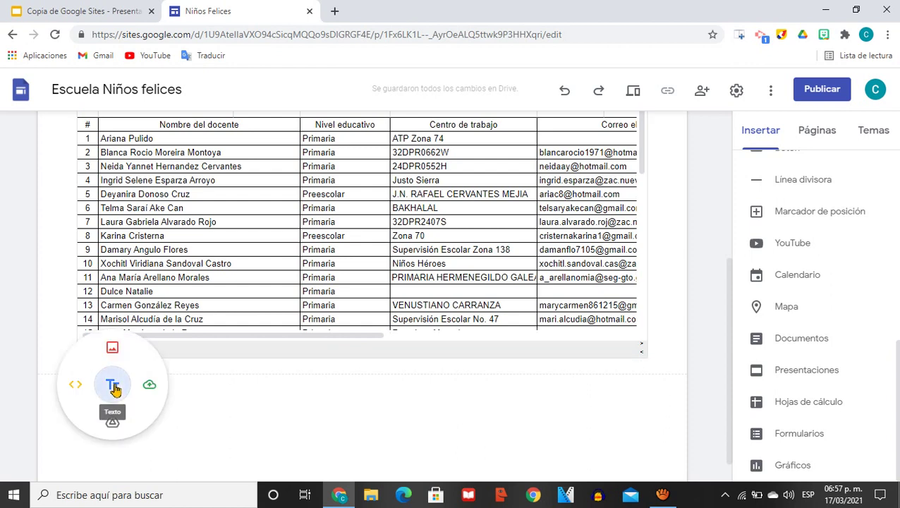
left_click(113, 388)
type("Re")
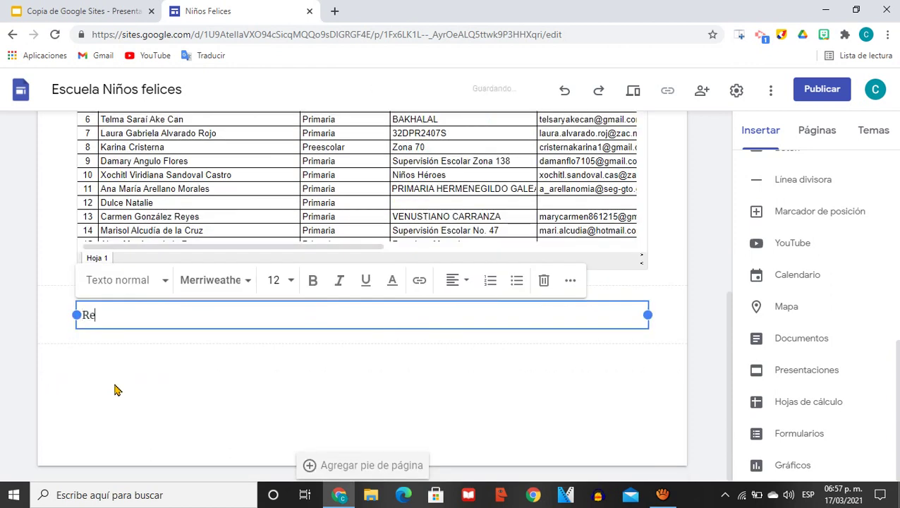
type("visa tus tareas y trabaj")
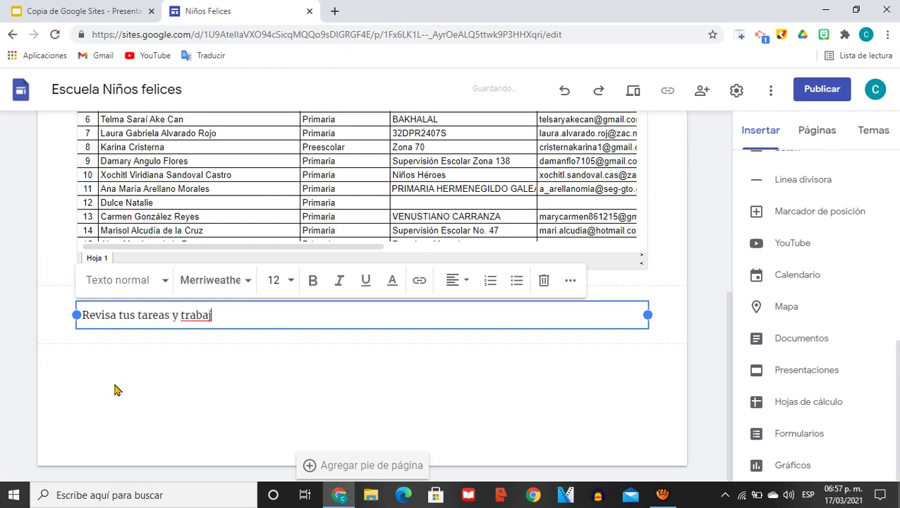
type("o y ponte al corriente")
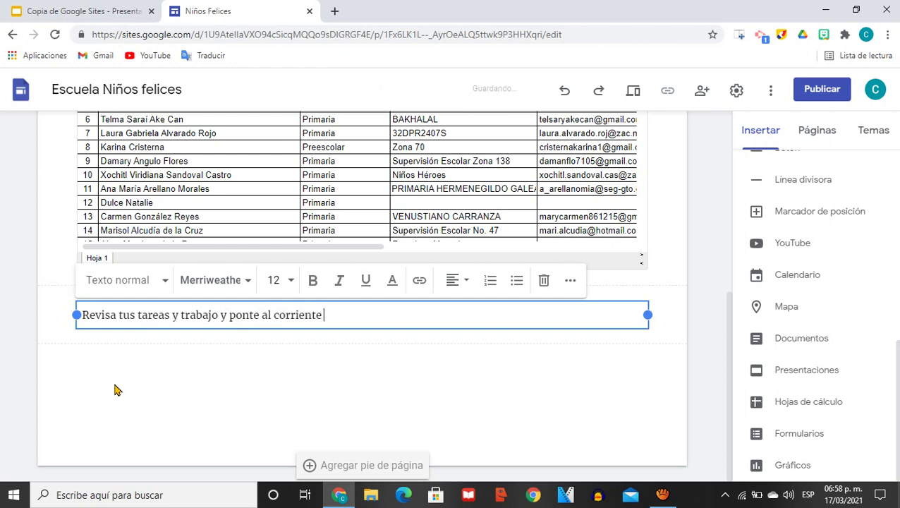
type(" con lo que te ")
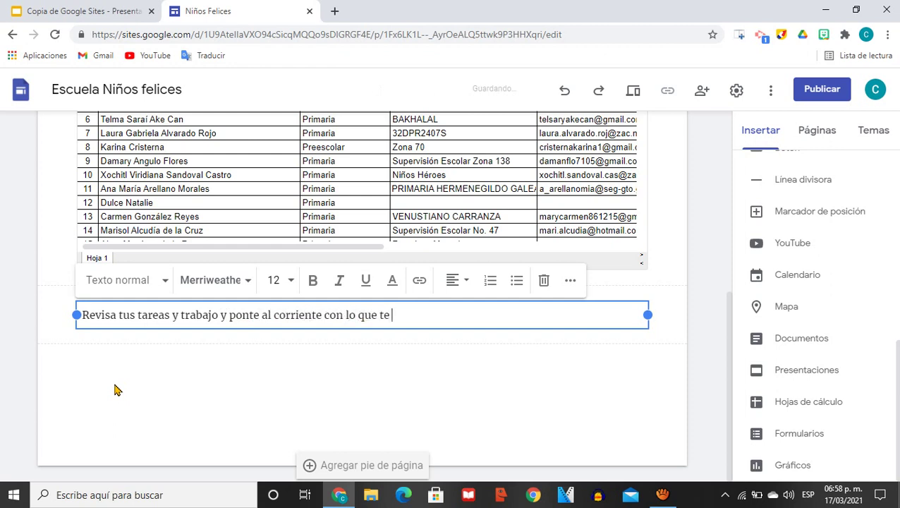
type("falte.")
left_click(410, 396)
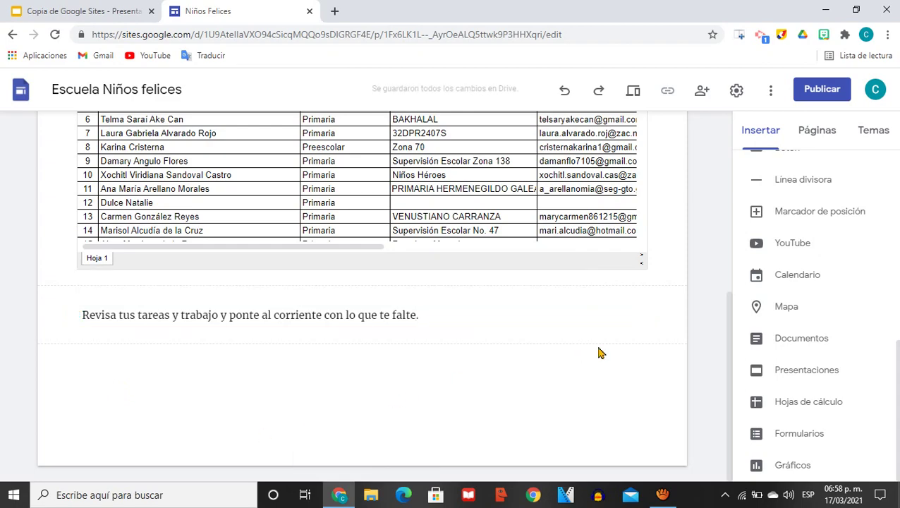
Create a new page named "Trabajos de la escuela" and move it below tercer grado in the page order.
left_click_drag(730, 340, 717, 150)
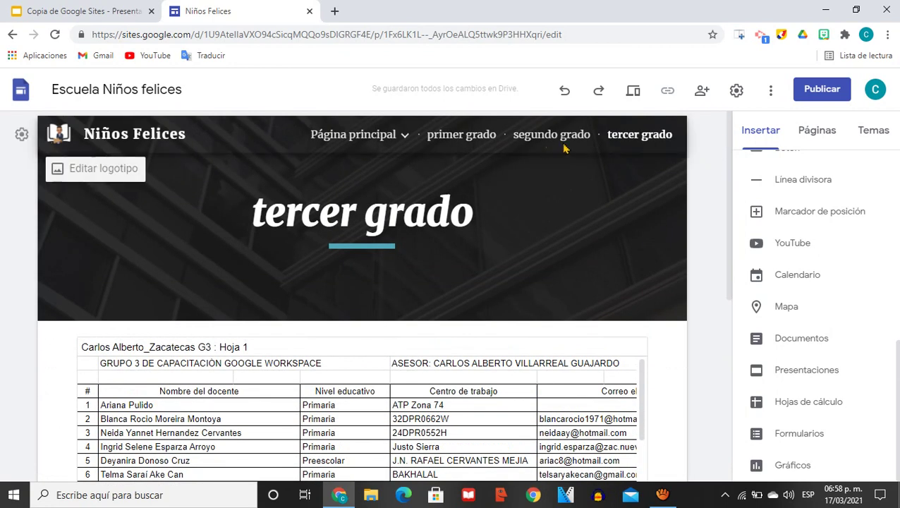
mouse_move(640, 160)
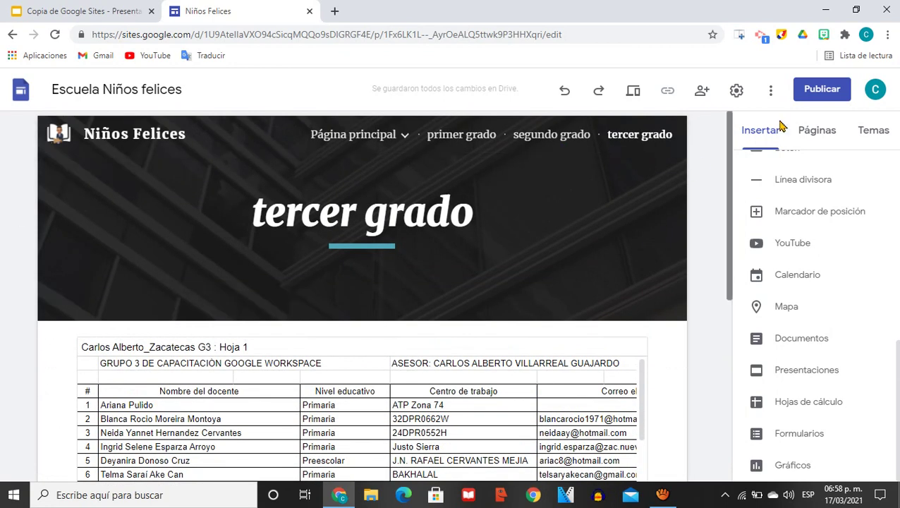
left_click(813, 131)
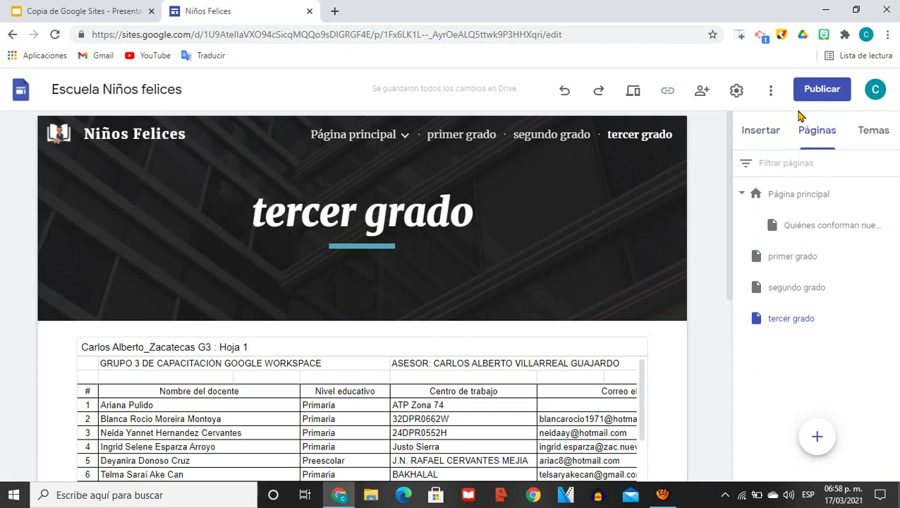
left_click(816, 437)
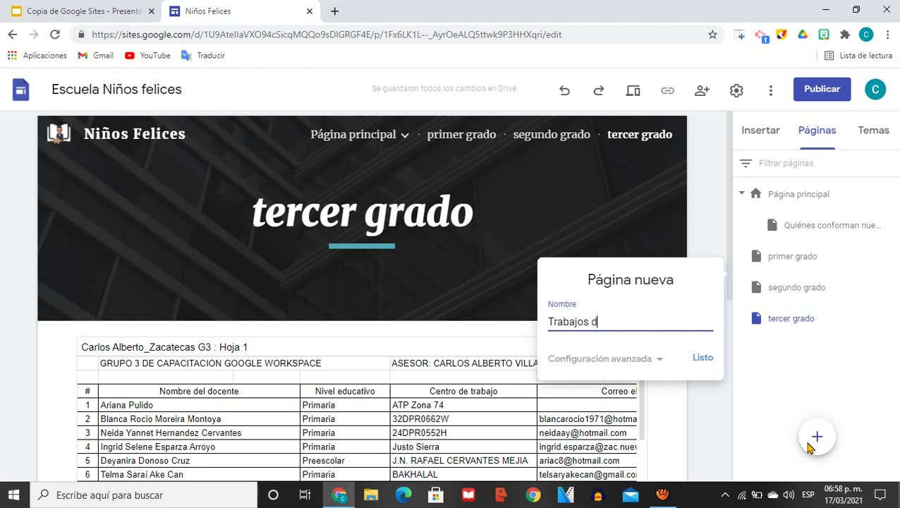
left_click(703, 359)
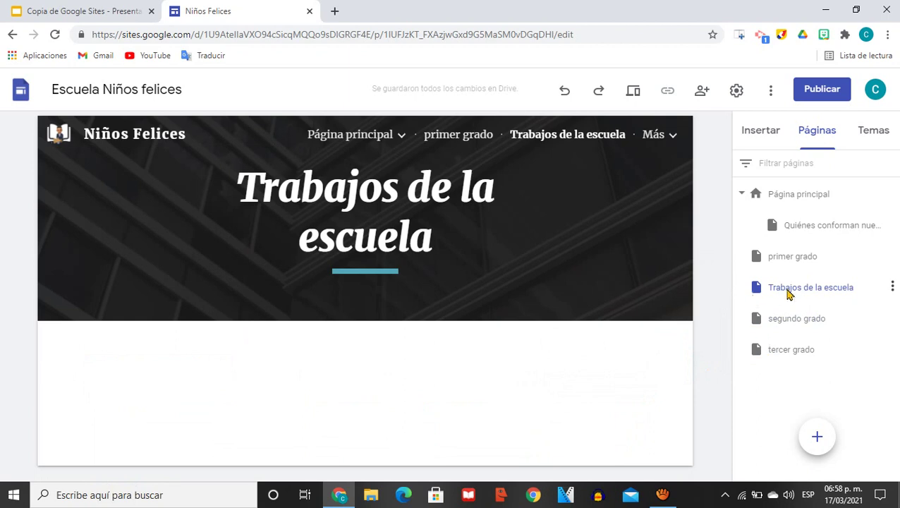
left_click_drag(789, 294, 794, 372)
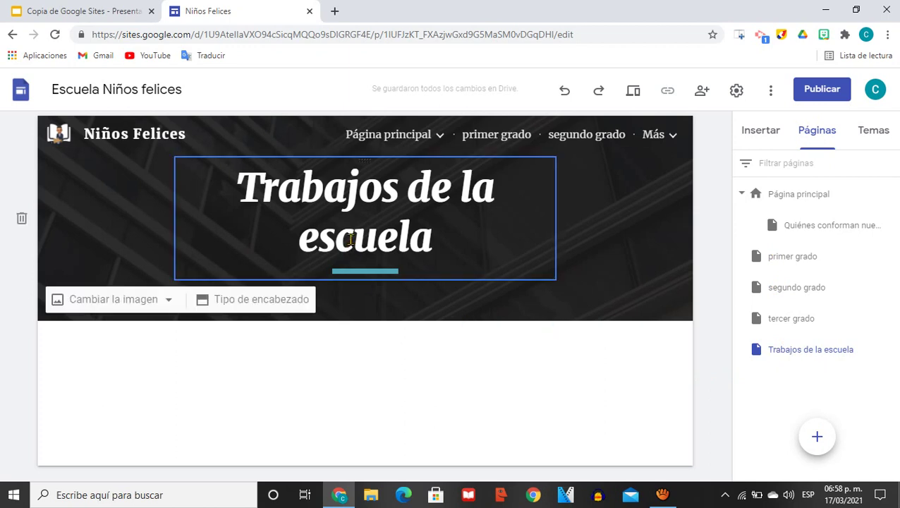
Start inserting an image carousel on the Trabajos de la escuela page.
left_click(751, 139)
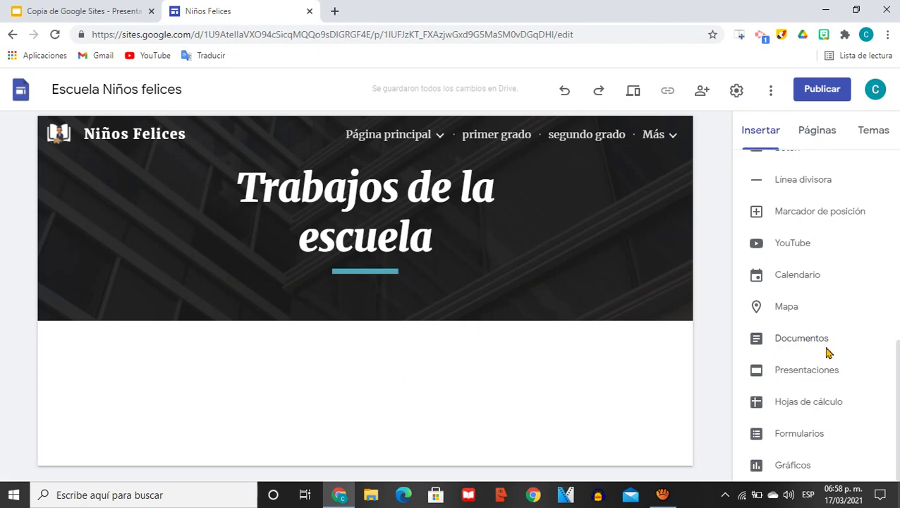
left_click(817, 130)
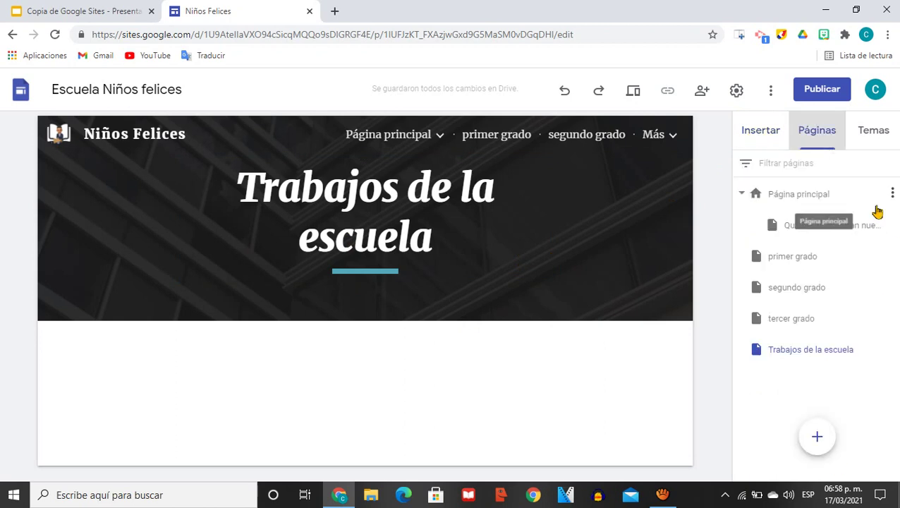
left_click(759, 132)
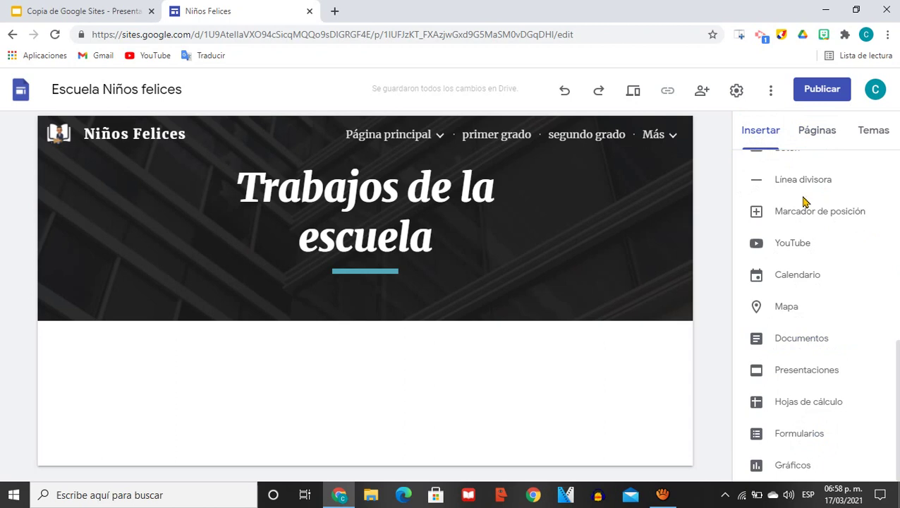
scroll(805, 203, "up", 5)
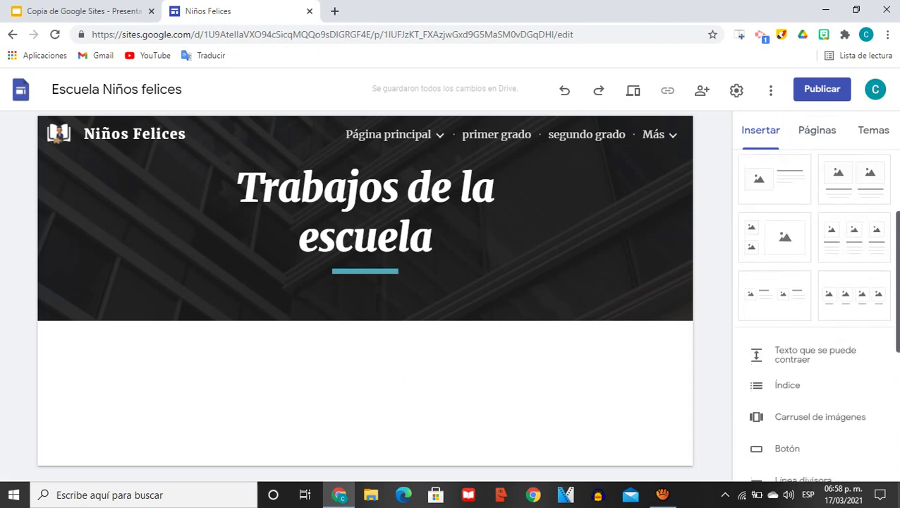
scroll(826, 268, "down", 5)
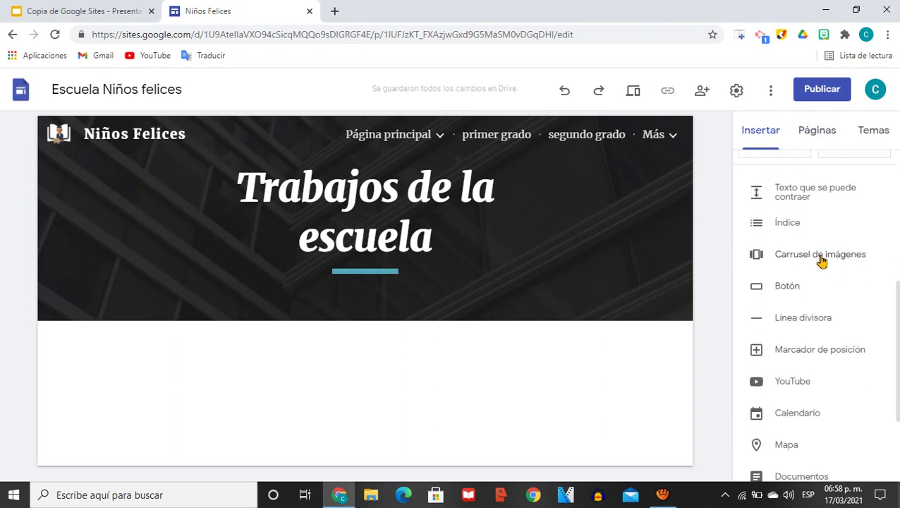
left_click(821, 255)
left_click(653, 251)
left_click(801, 261)
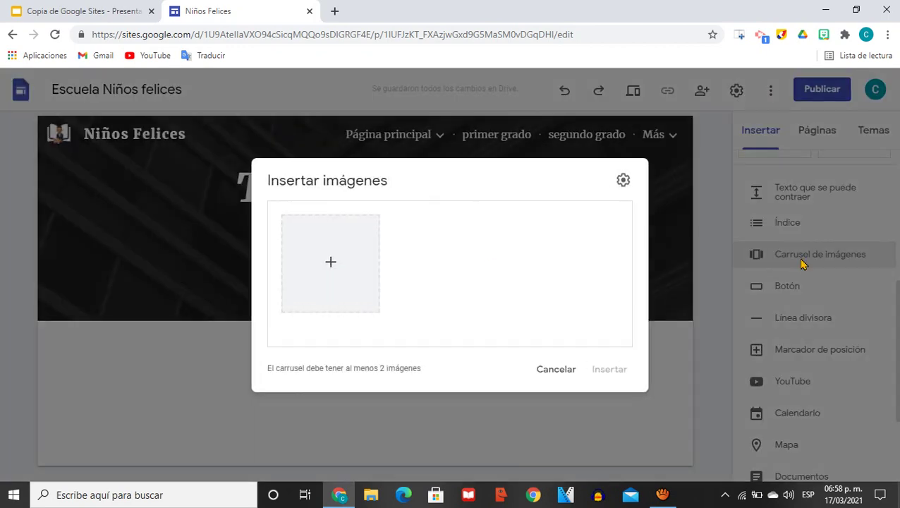
Upload all the images from the computer's logo folder to the carousel and insert it into the page.
left_click(333, 264)
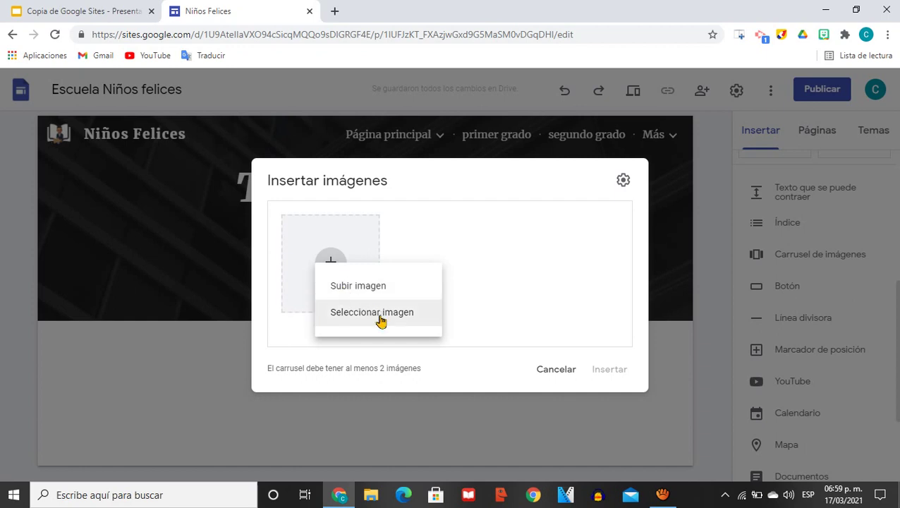
left_click(353, 286)
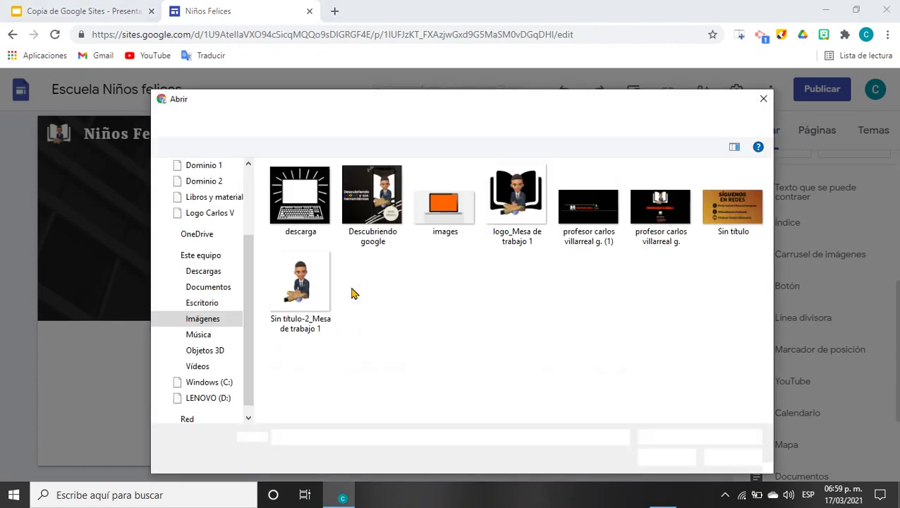
key("ctrl+a")
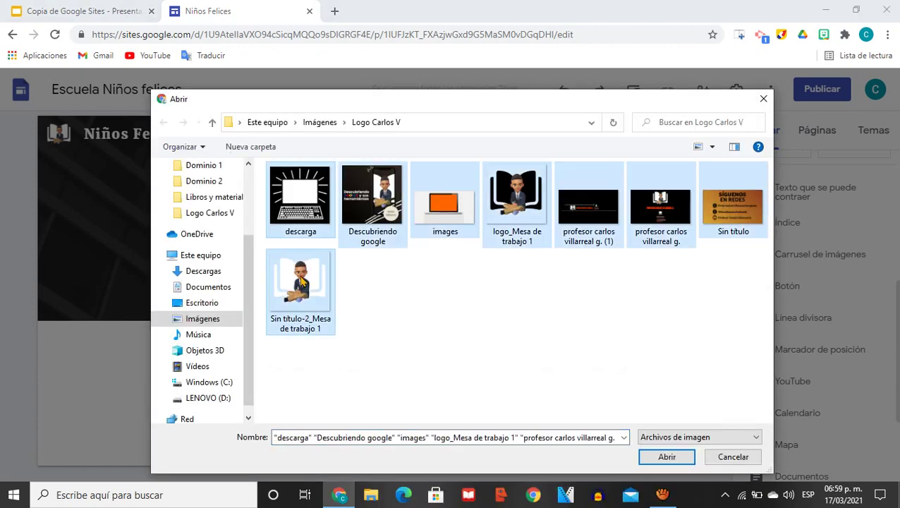
left_click(677, 457)
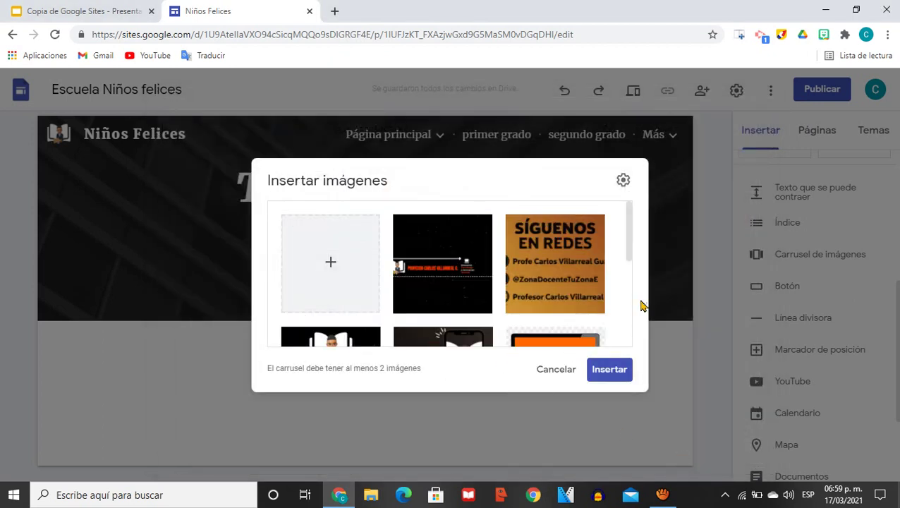
left_click_drag(629, 252, 629, 329)
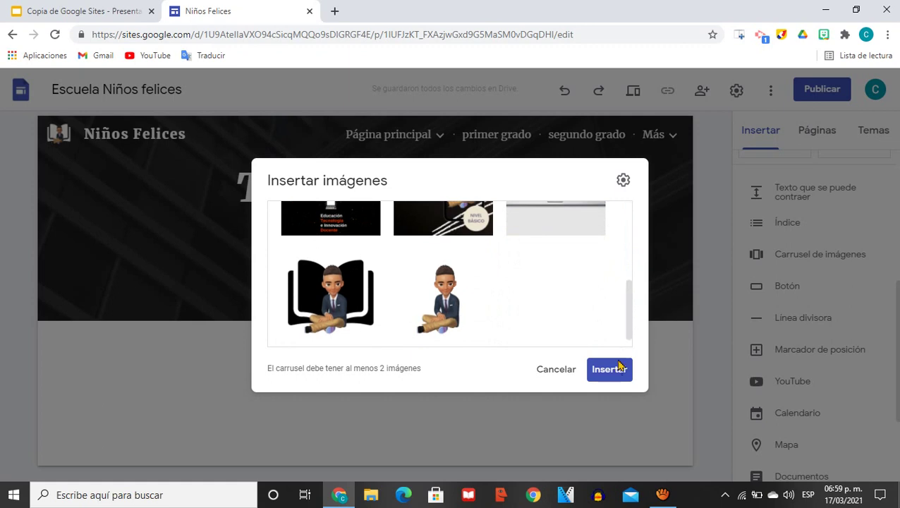
left_click(610, 370)
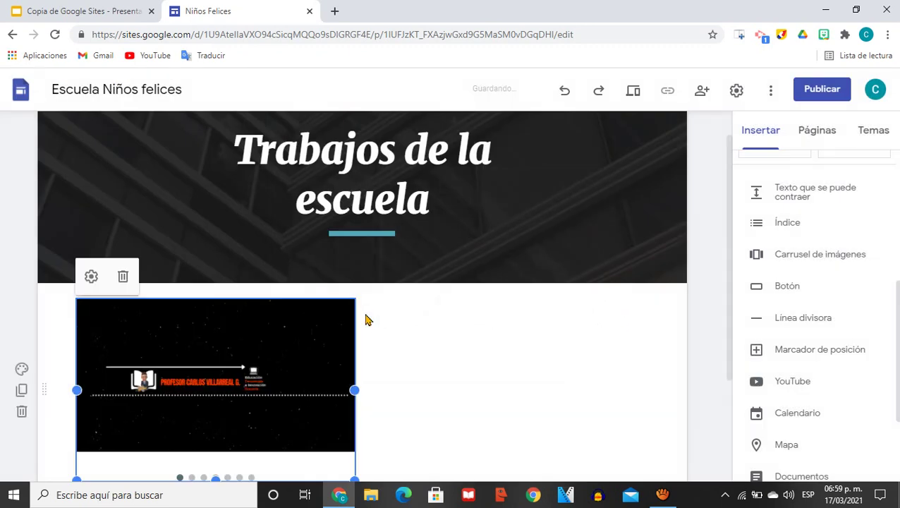
Enlarge the image carousel proportionally until it spans most of the page's content width.
left_click_drag(730, 268, 732, 367)
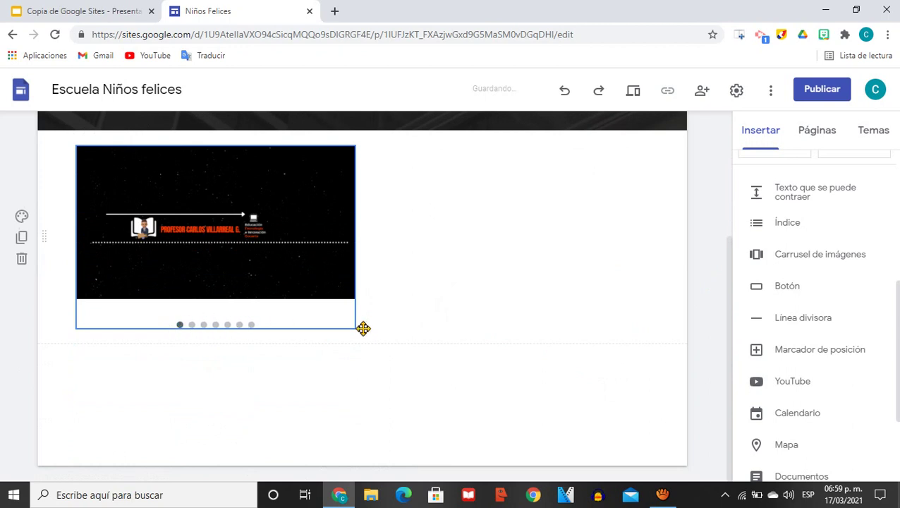
left_click(345, 318)
left_click_drag(355, 328, 612, 451)
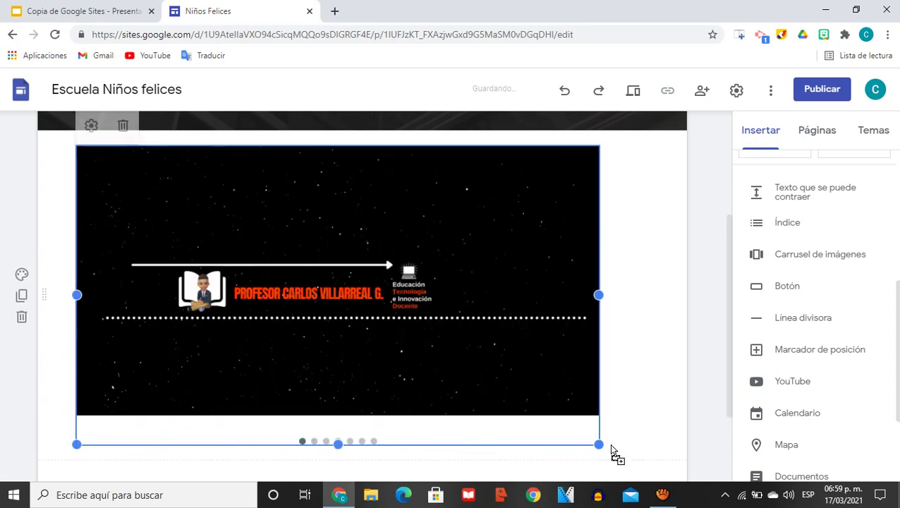
Center the image carousel horizontally in the page's content area and check the page in preview.
left_click_drag(440, 305, 470, 305)
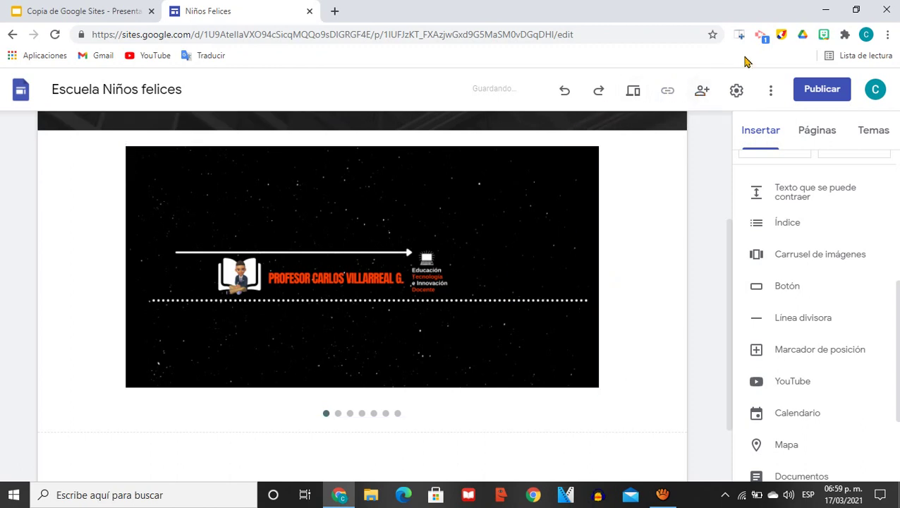
left_click(633, 92)
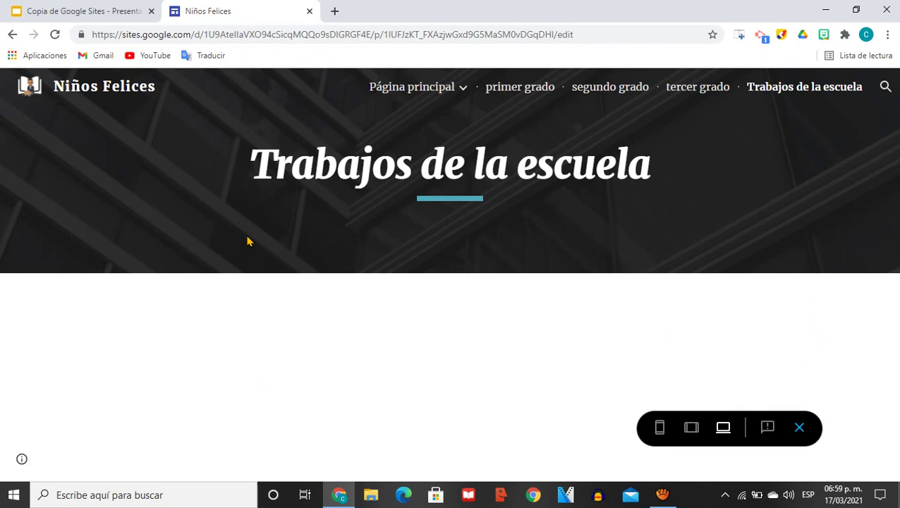
left_click(800, 428)
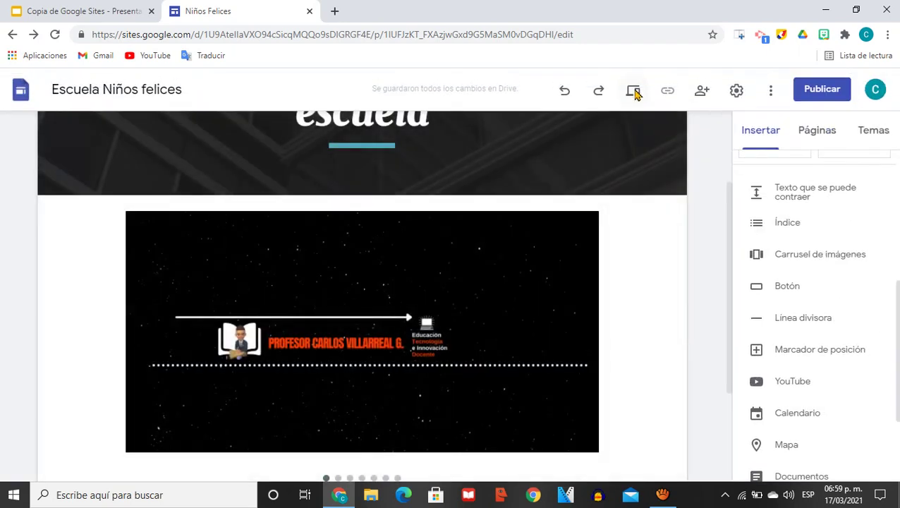
Preview the Trabajos de la escuela page again, browse the carousel's images forwards and backwards, and return to editing.
left_click(633, 93)
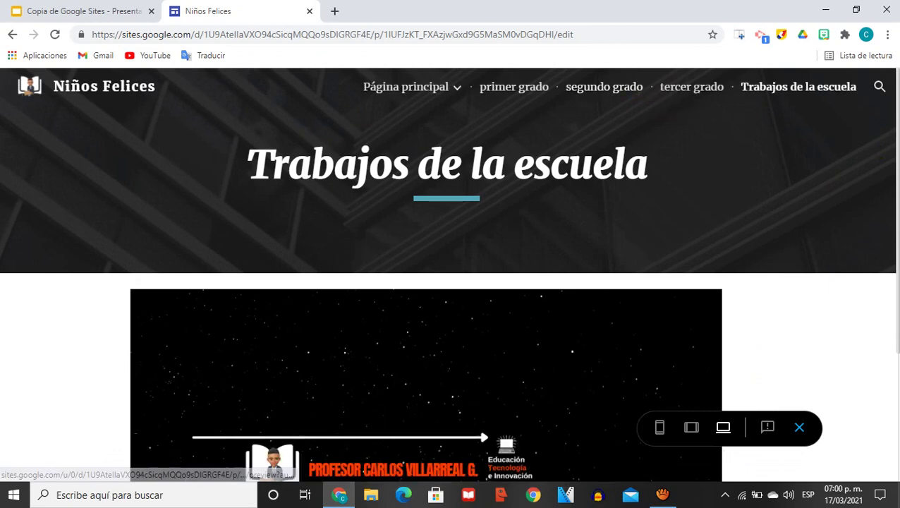
scroll(450, 282, "down", 3)
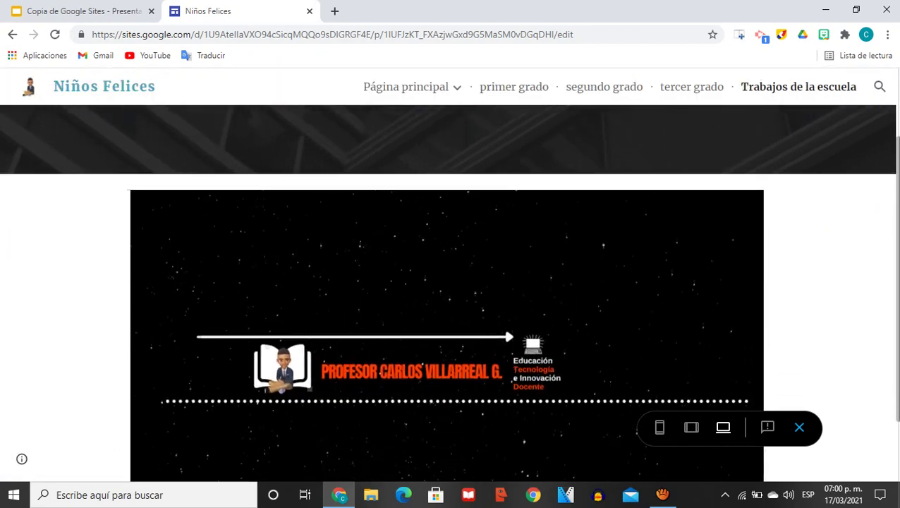
scroll(450, 283, "down", 1)
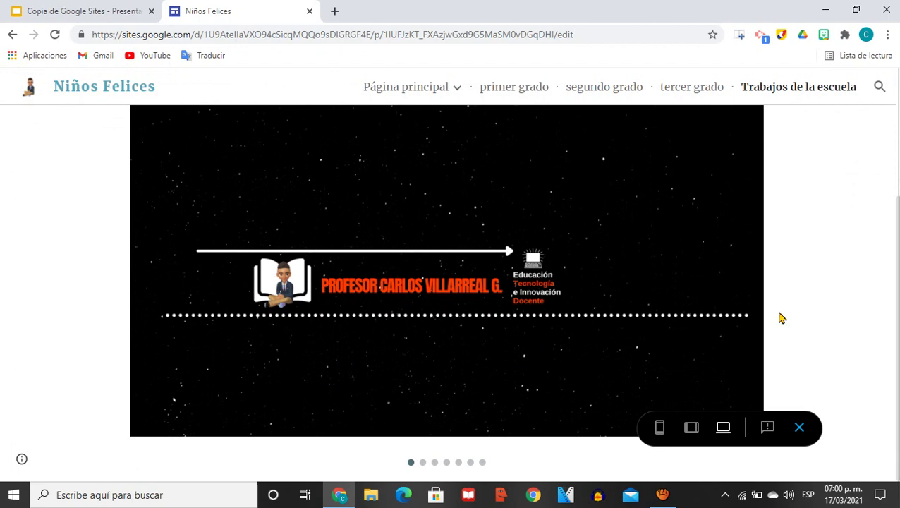
left_click(741, 272)
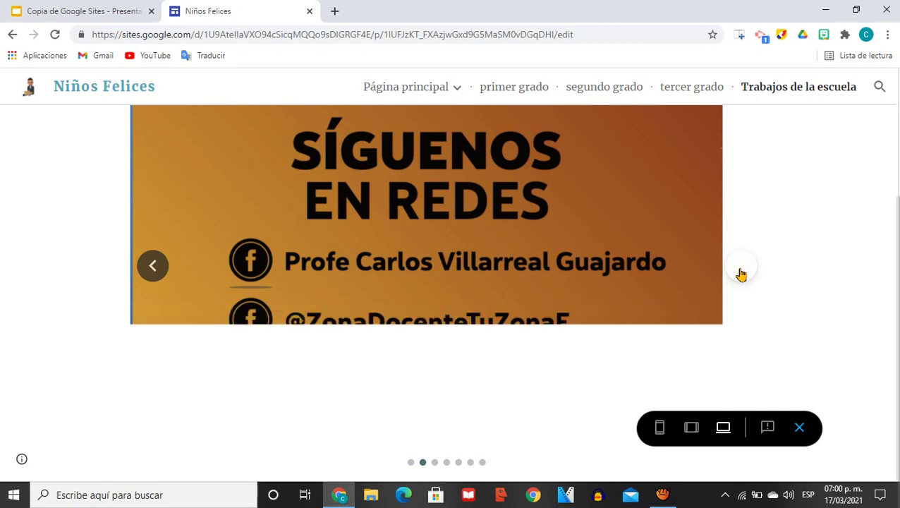
left_click(151, 267)
left_click(747, 268)
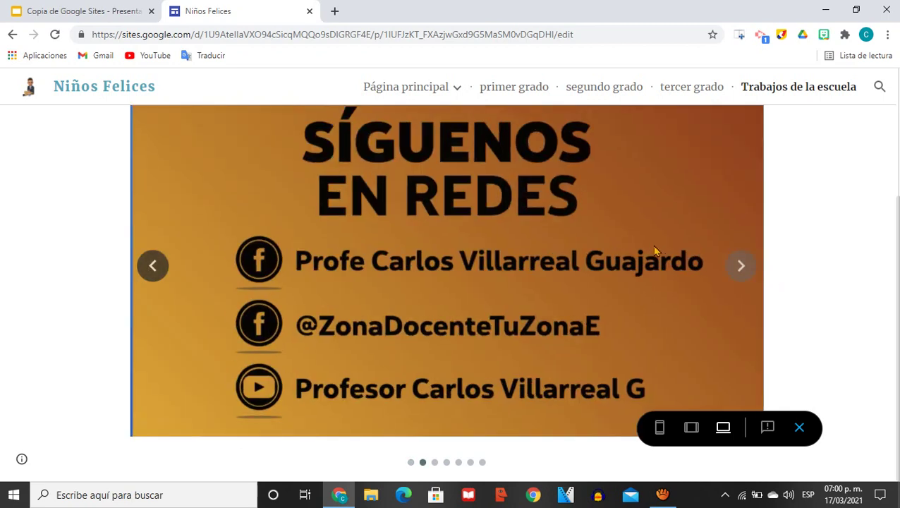
left_click(746, 273)
left_click(157, 268)
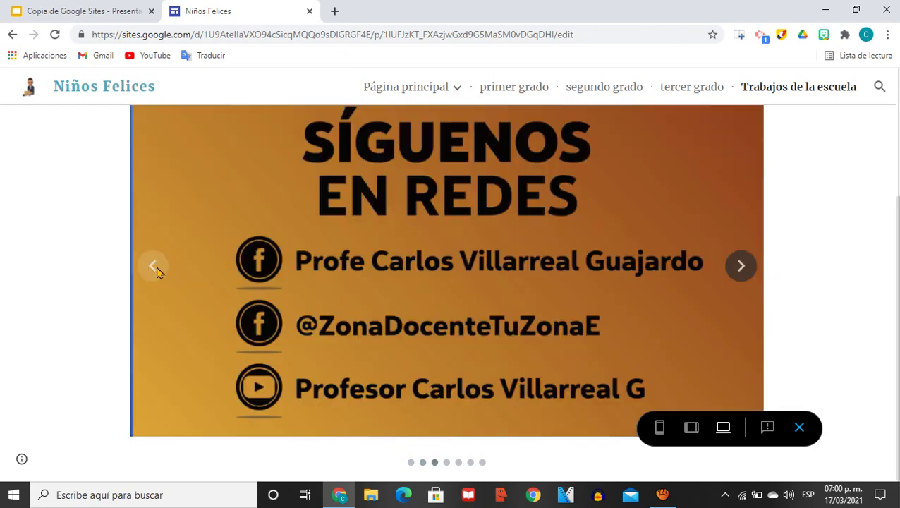
left_click(741, 280)
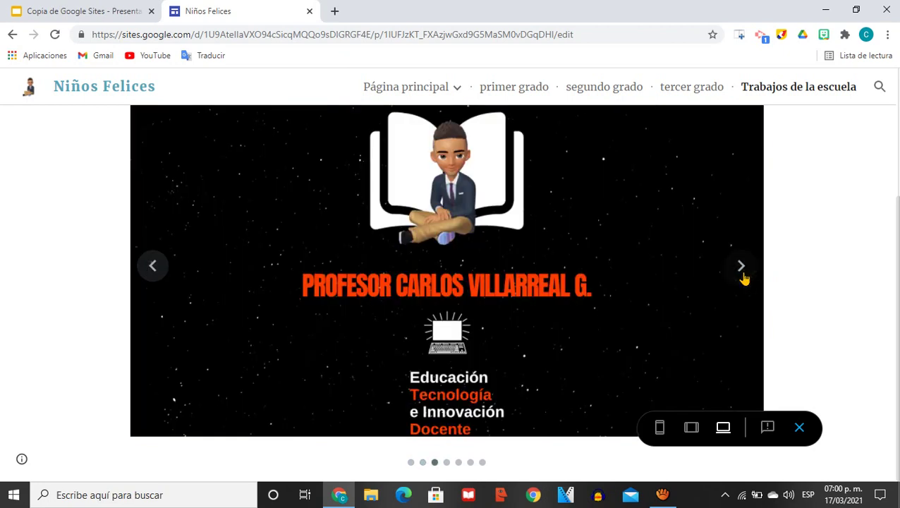
left_click(745, 279)
left_click(745, 278)
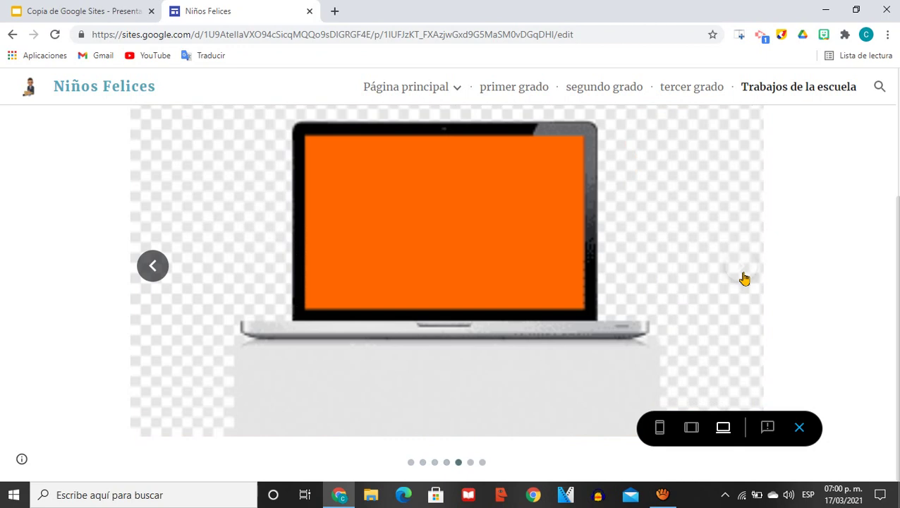
left_click(745, 278)
left_click(745, 279)
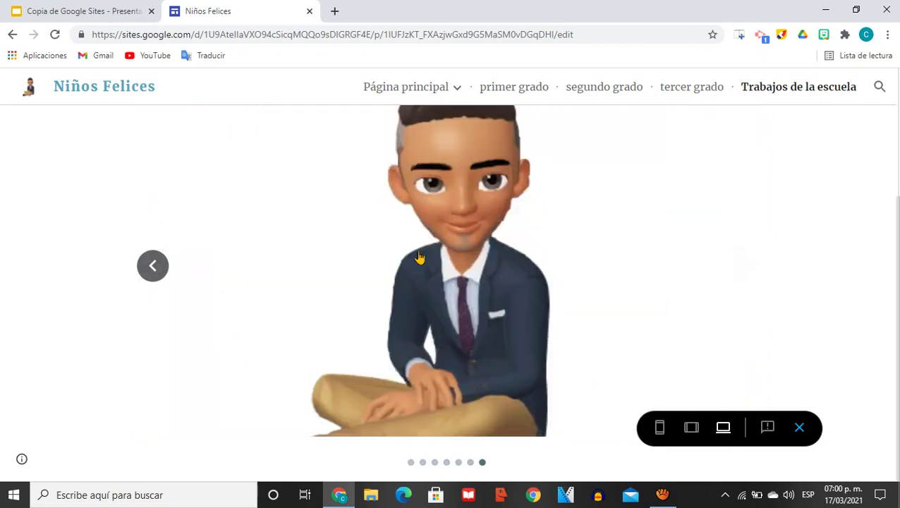
left_click(157, 268)
left_click(153, 268)
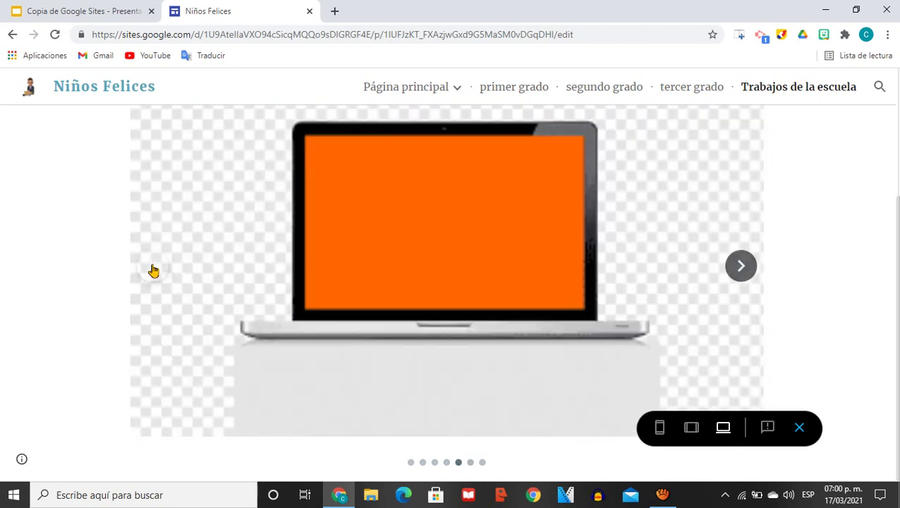
left_click(154, 271)
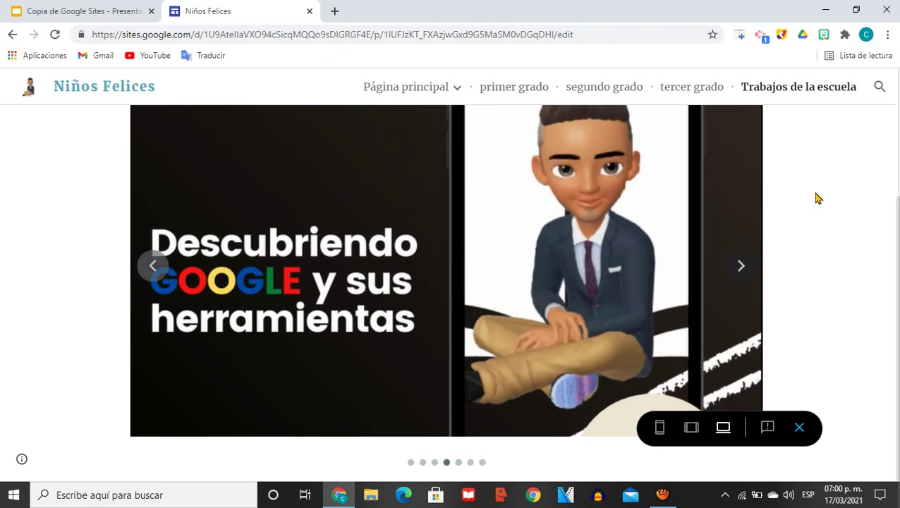
left_click(801, 429)
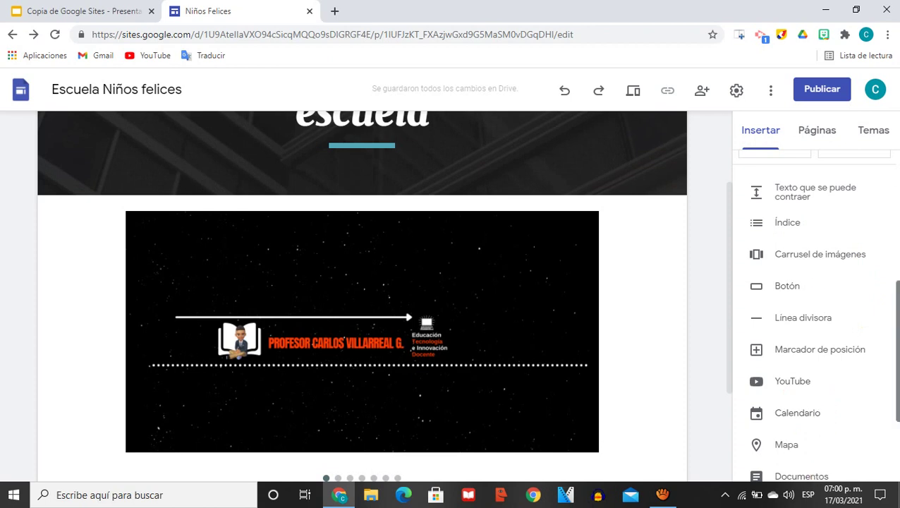
Insert the La Nueva Escuela Mexicana presentation from Drive into the Trabajos de la escuela page.
scroll(815, 318, "down", 3)
scroll(815, 318, "down", 2)
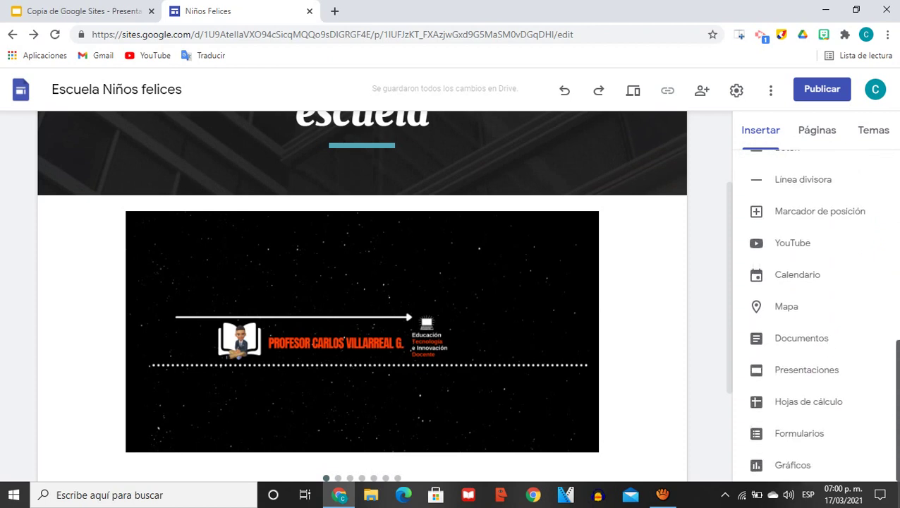
left_click(803, 376)
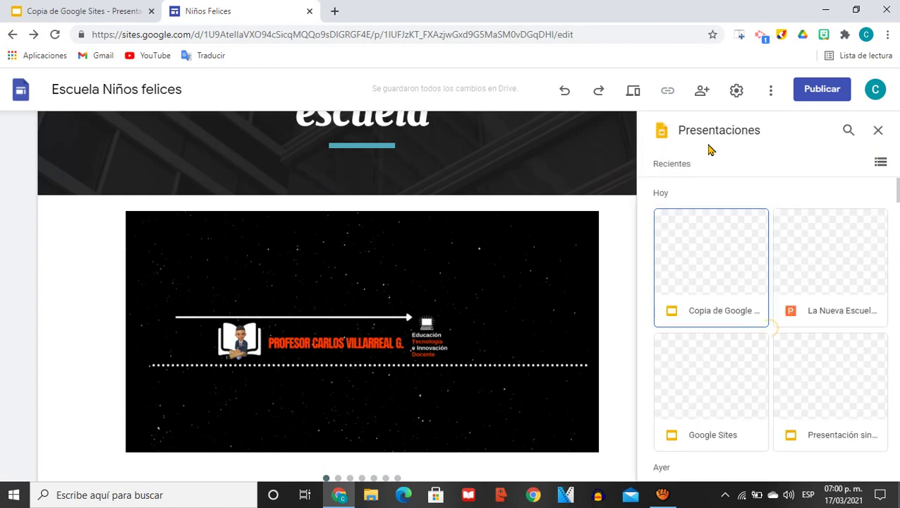
left_click(819, 258)
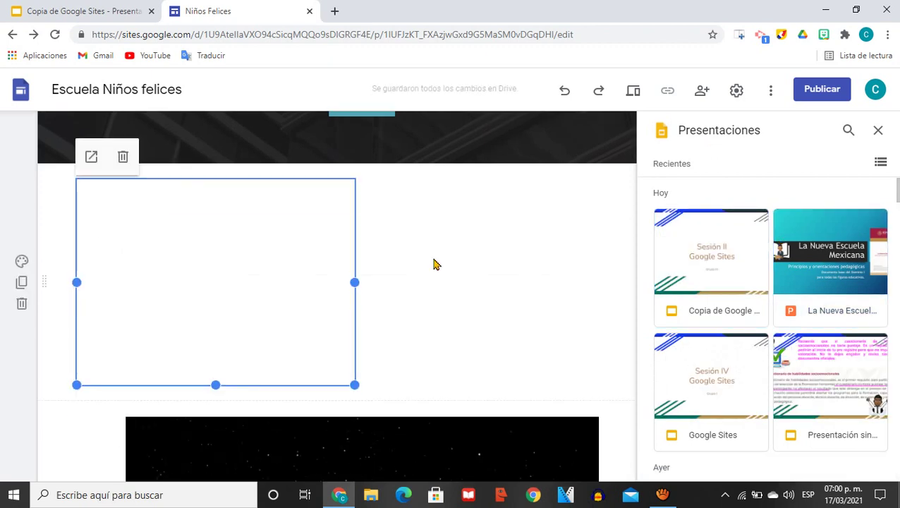
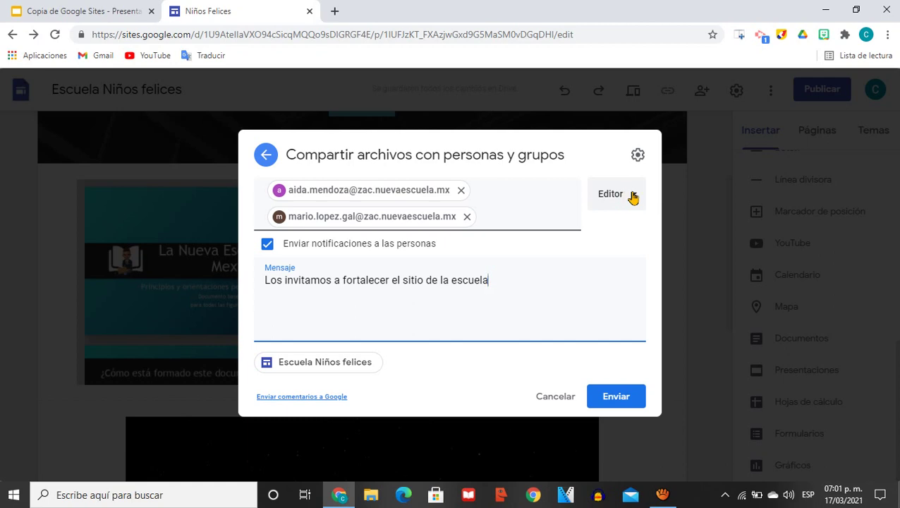
Review the role options for the invited collaborators, keep Editor, and discard the sharing invitation without sending it.
left_click(629, 197)
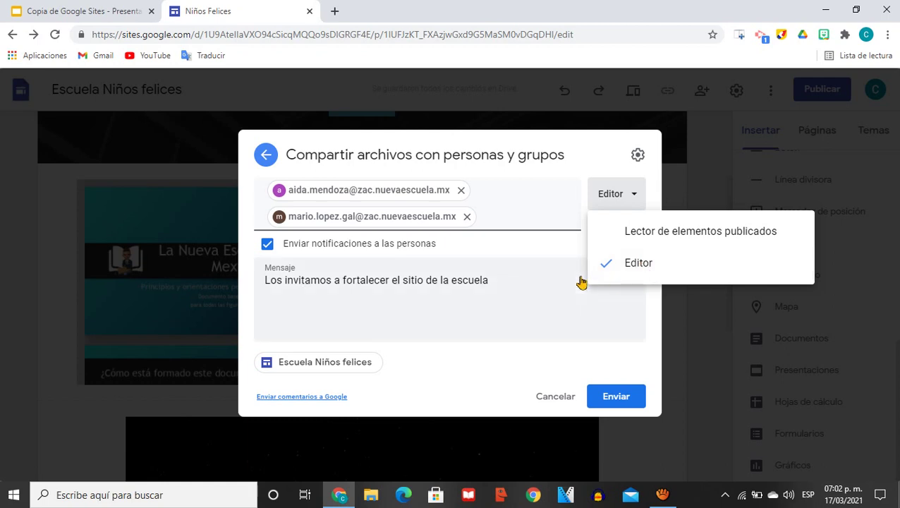
left_click(552, 306)
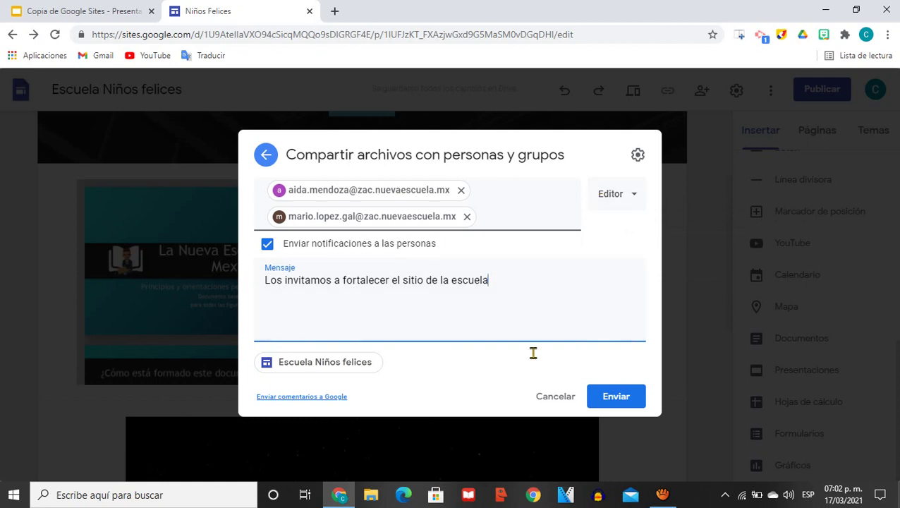
left_click(556, 397)
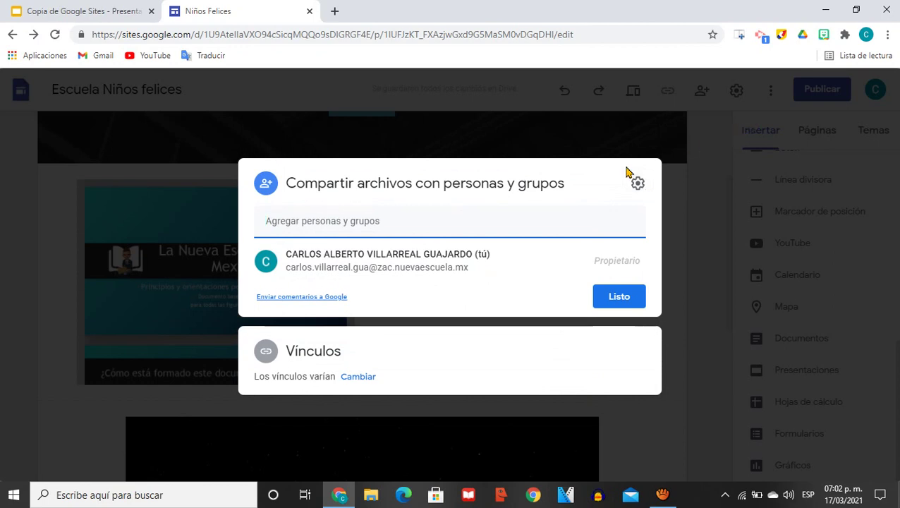
key("Escape")
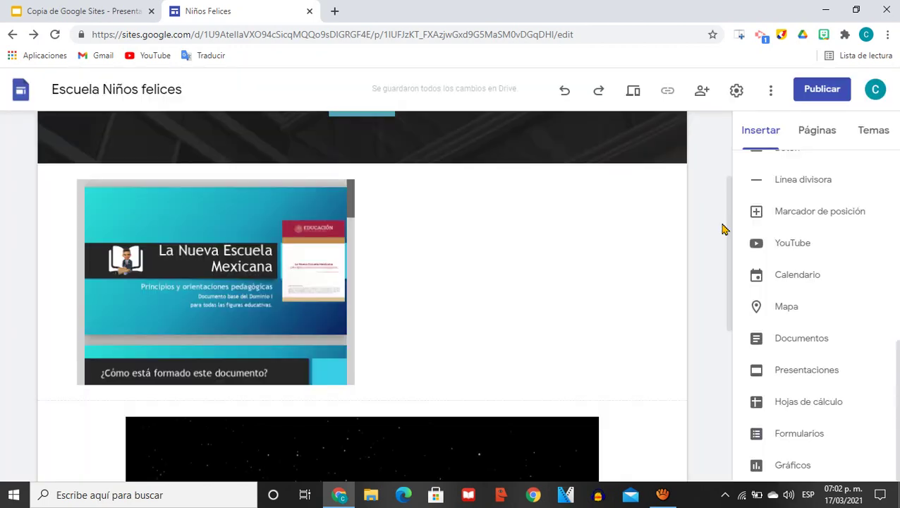
Start publishing the site and examine the full web address proposed for it.
left_click(820, 94)
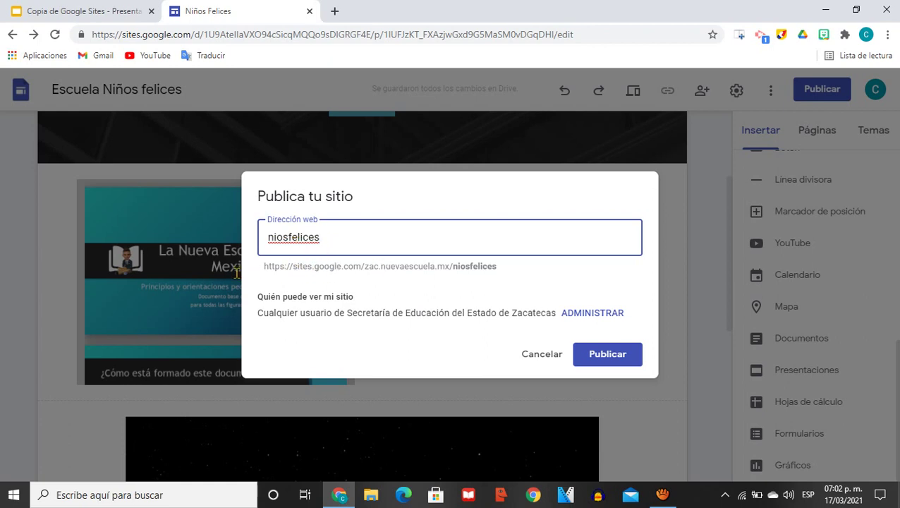
left_click_drag(453, 266, 374, 263)
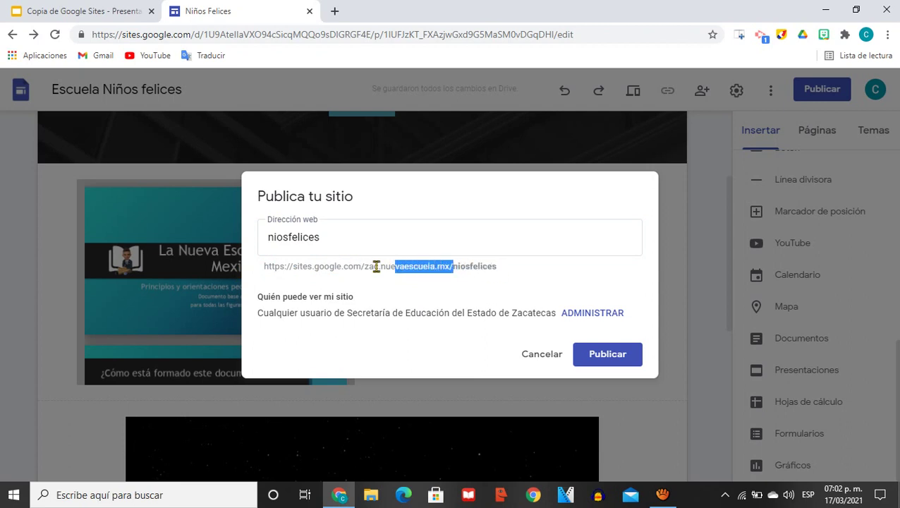
left_click(374, 265)
left_click_drag(266, 267, 496, 271)
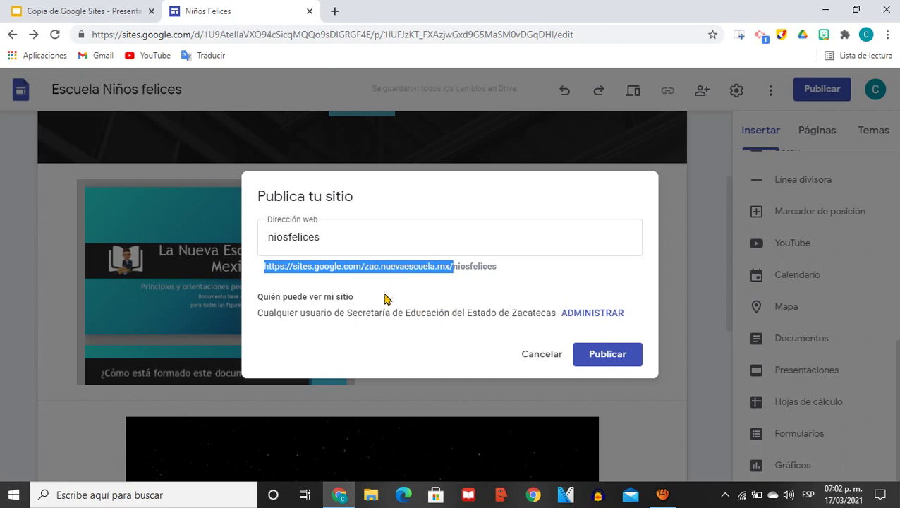
Change the published site's link access to Público in the visibility settings.
left_click(593, 315)
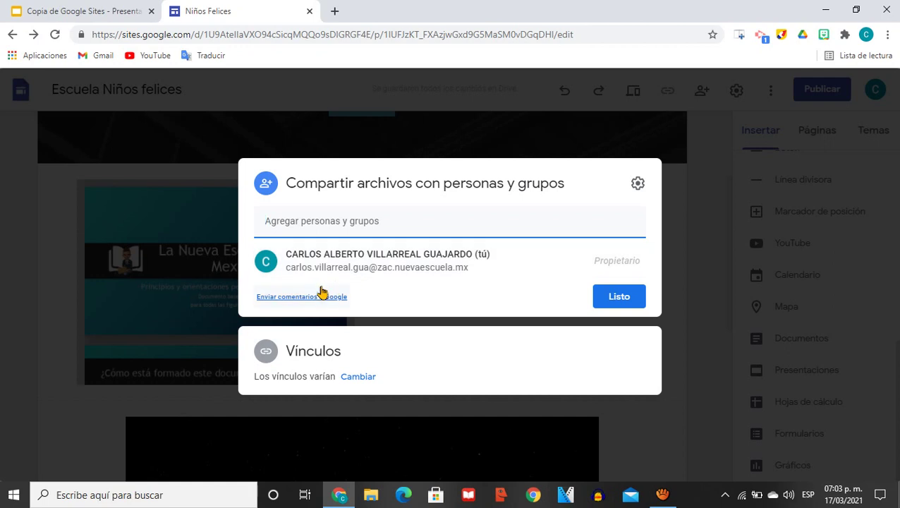
left_click(357, 376)
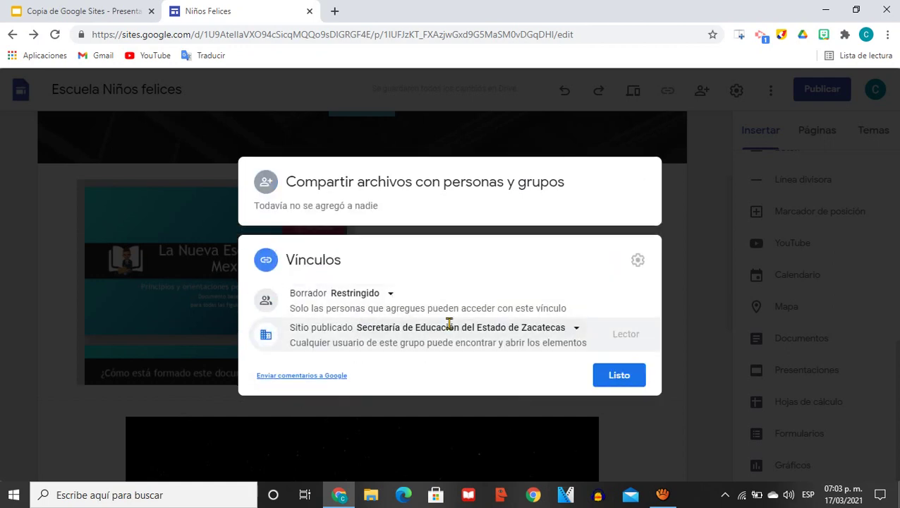
left_click(577, 329)
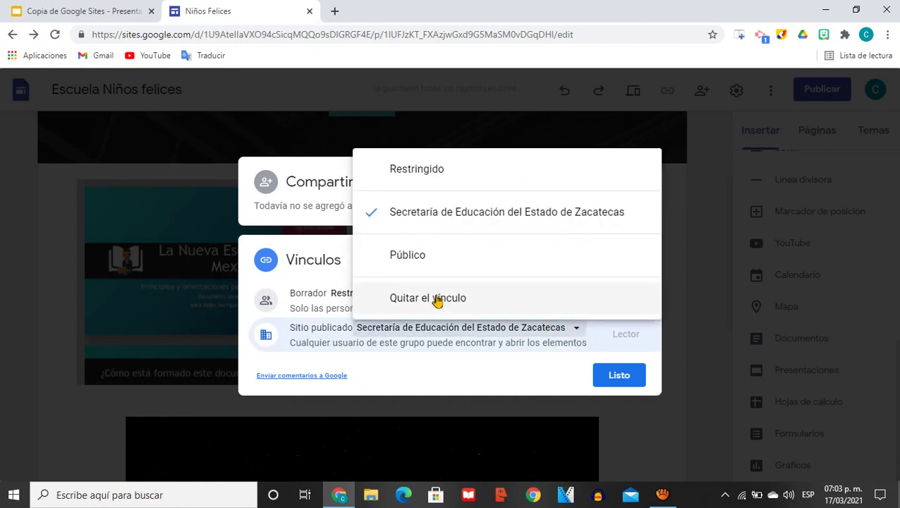
left_click(395, 253)
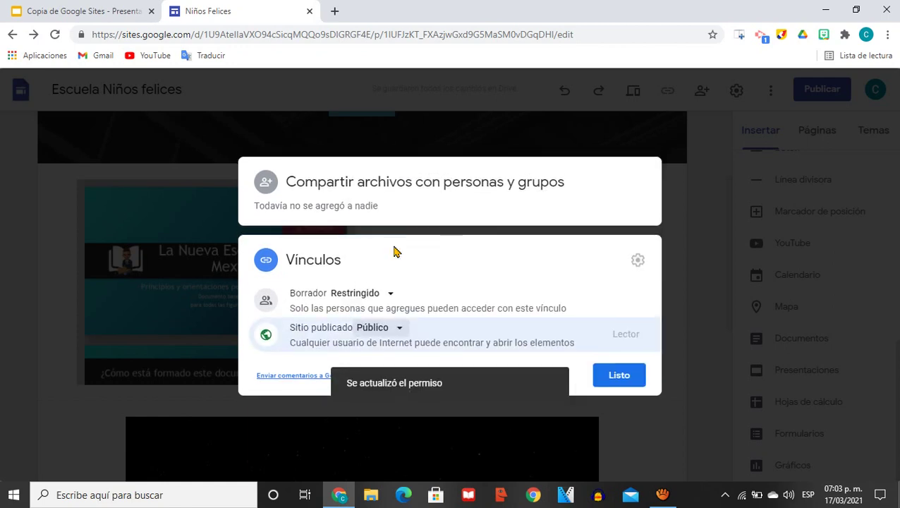
left_click(619, 375)
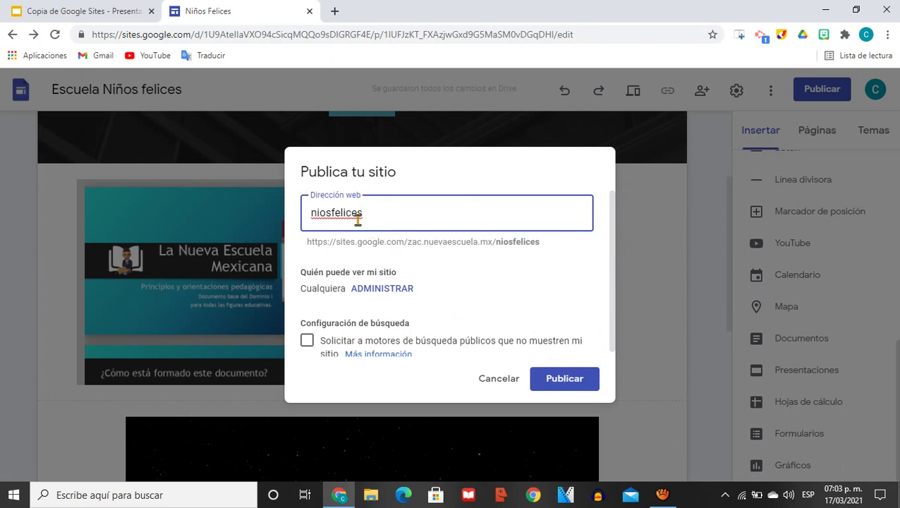
Replace the site's web address ending with primariafelices and publish the site.
key("BackSpace")
key("BackSpace")
key("BackSpace")
key("BackSpace")
key("BackSpace")
key("BackSpace")
key("BackSpace")
key("BackSpace")
key("BackSpace")
key("BackSpace")
key("BackSpace")
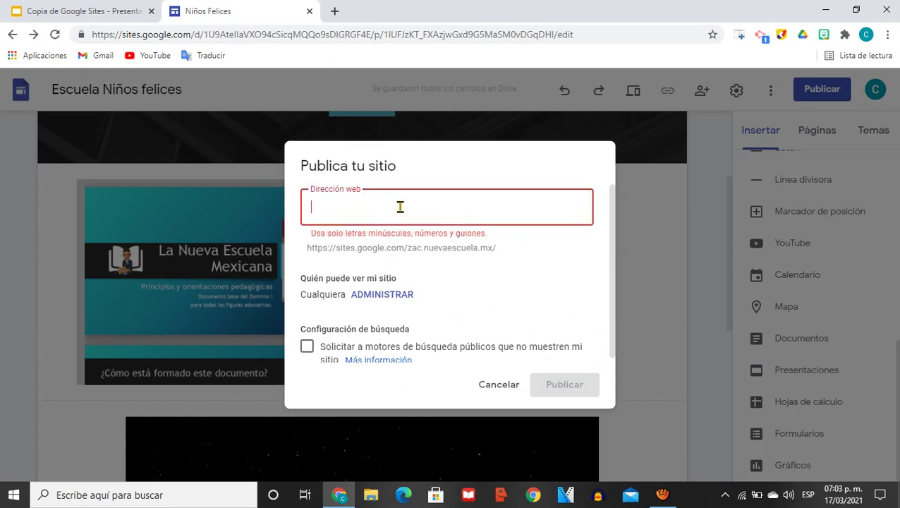
type("primaria")
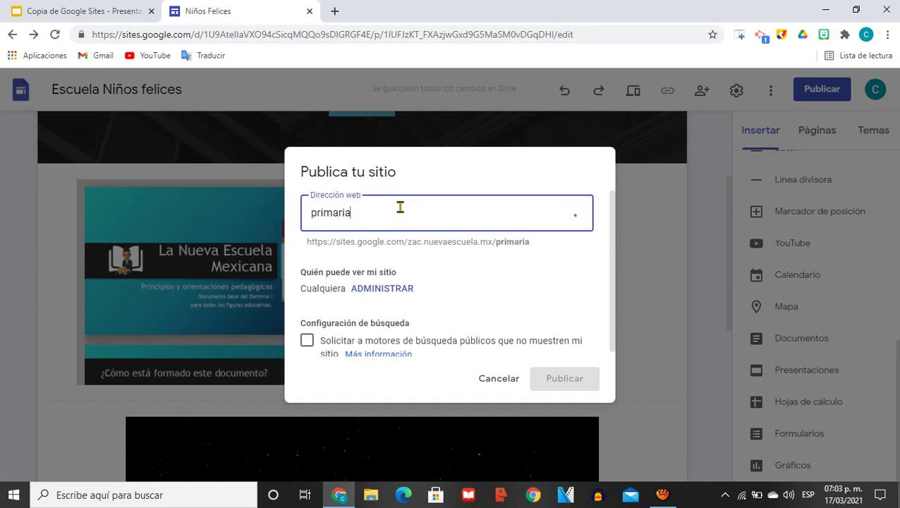
type("felices")
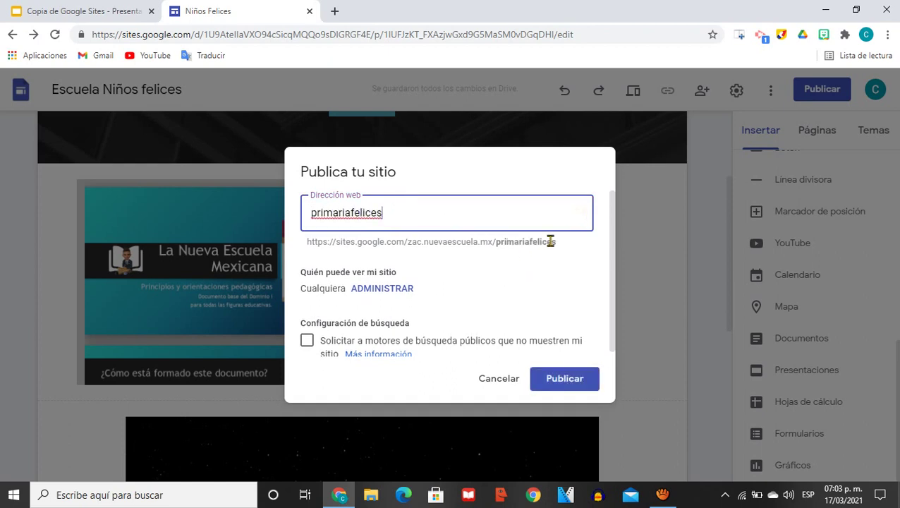
left_click(562, 380)
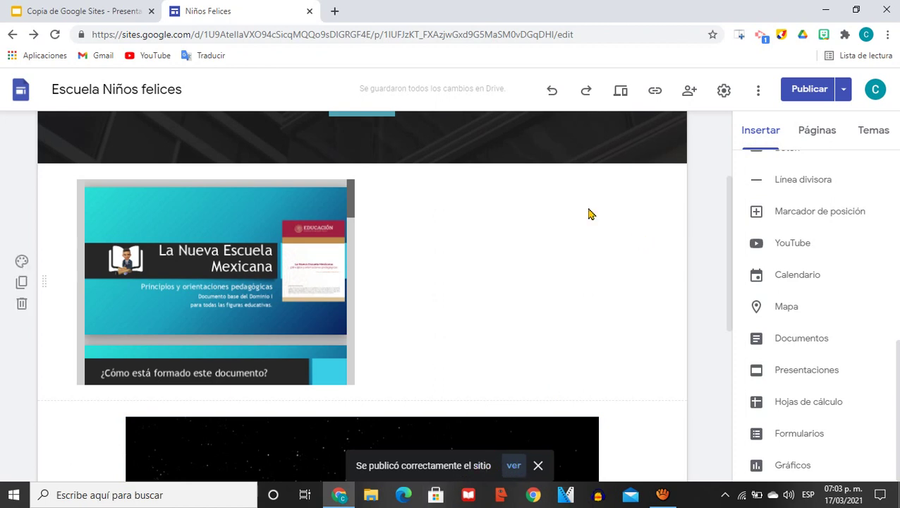
Open the published version of the school site from the publishing options.
mouse_move(31, 135)
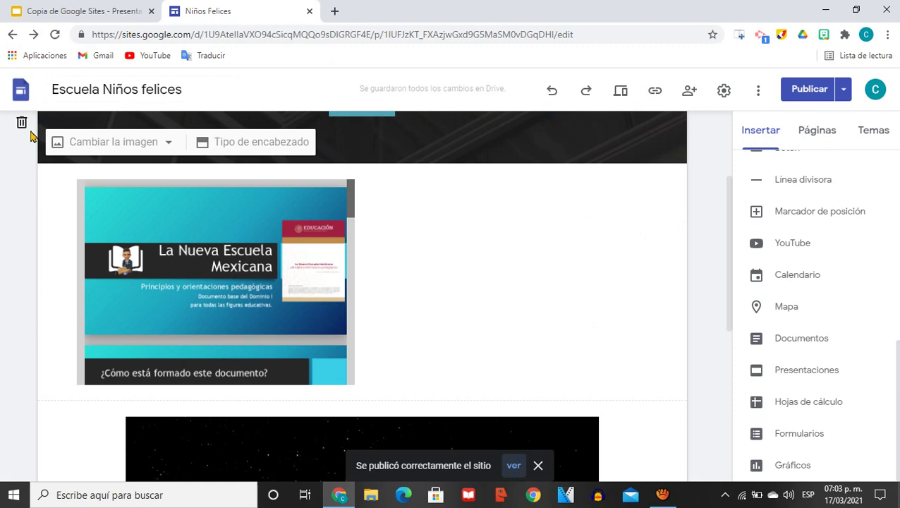
left_click(844, 91)
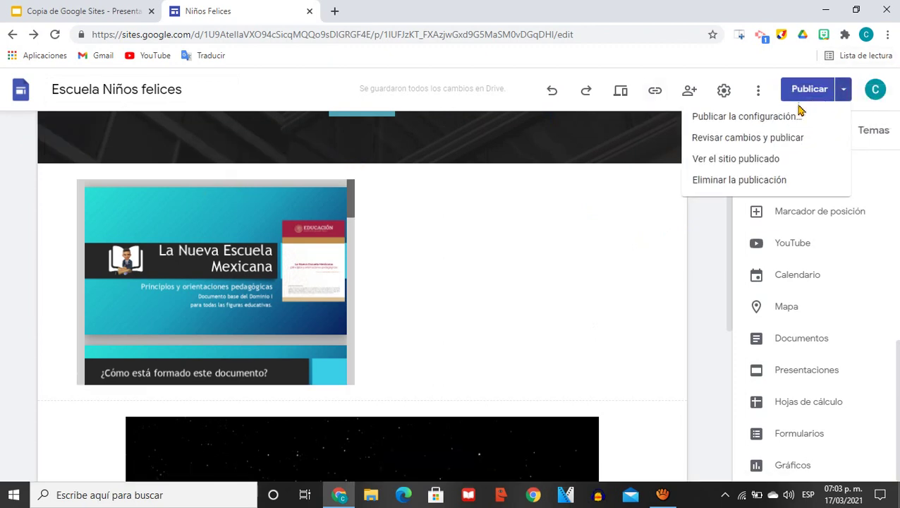
left_click(765, 136)
left_click(844, 92)
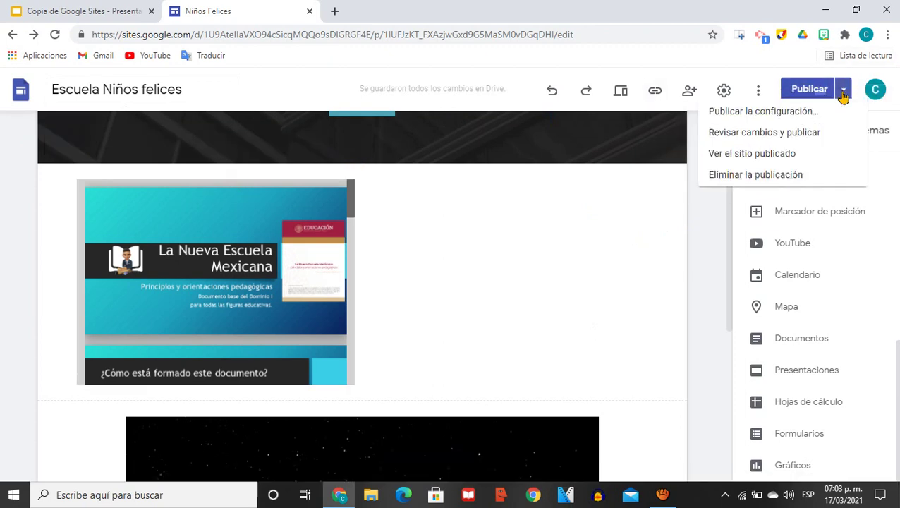
left_click(766, 167)
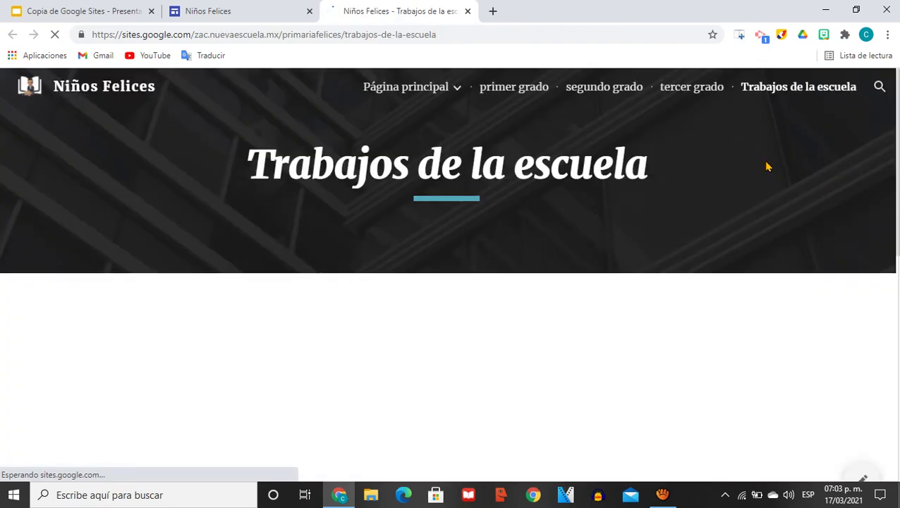
Review the published Página principal and its subpage Quiénes conforman nuestro centro de trabajo with the staff photos.
mouse_move(376, 86)
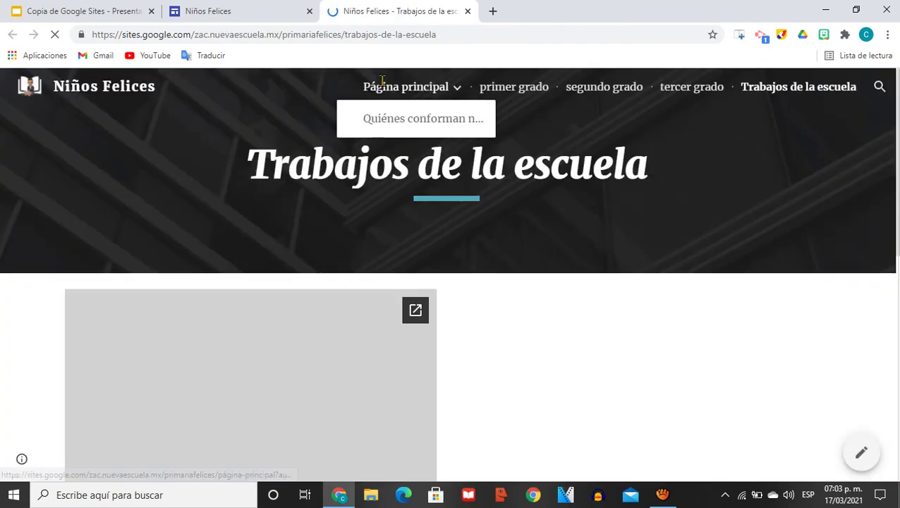
left_click(398, 89)
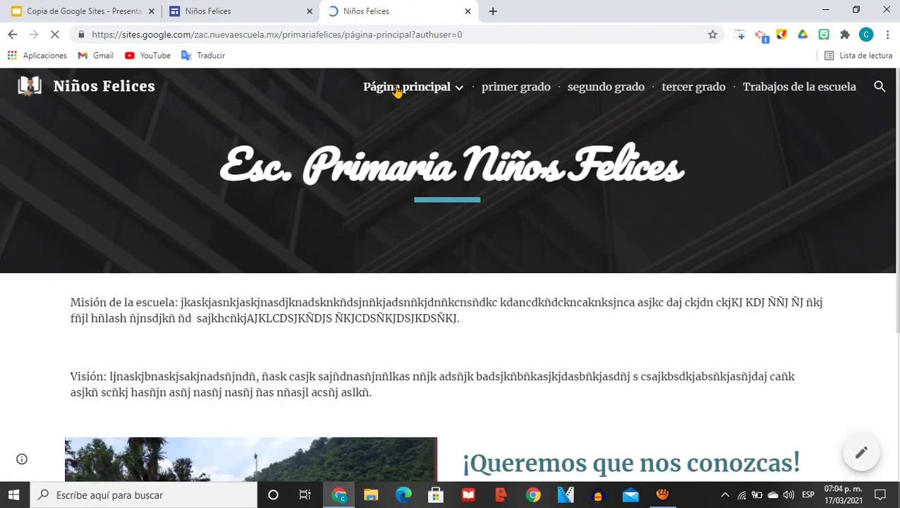
mouse_move(396, 90)
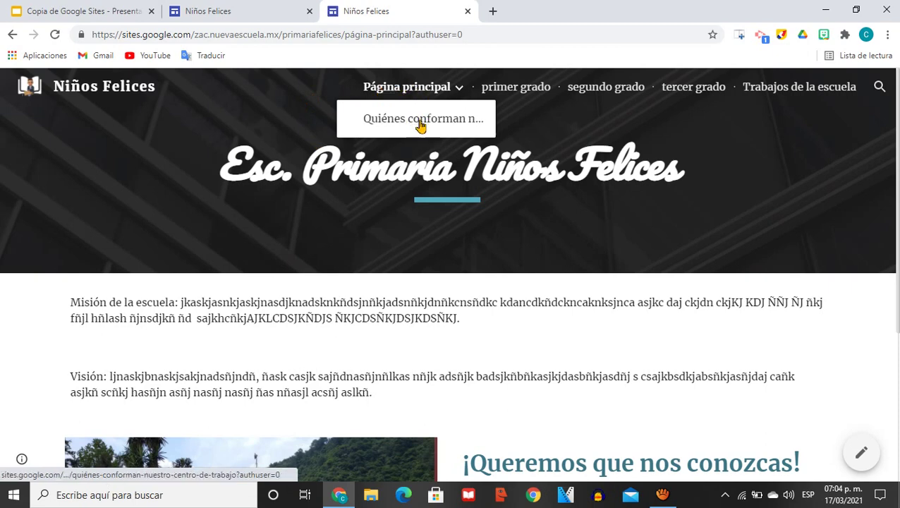
left_click(412, 125)
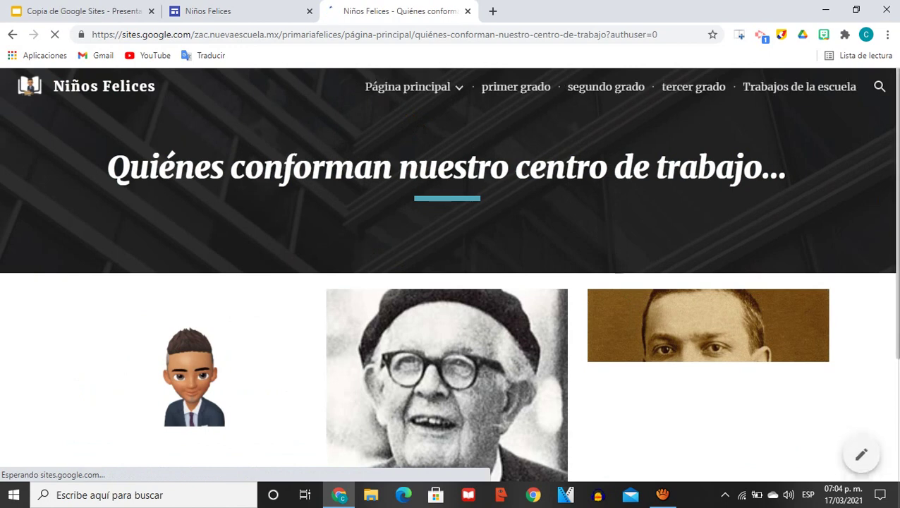
scroll(415, 135, "down", 2)
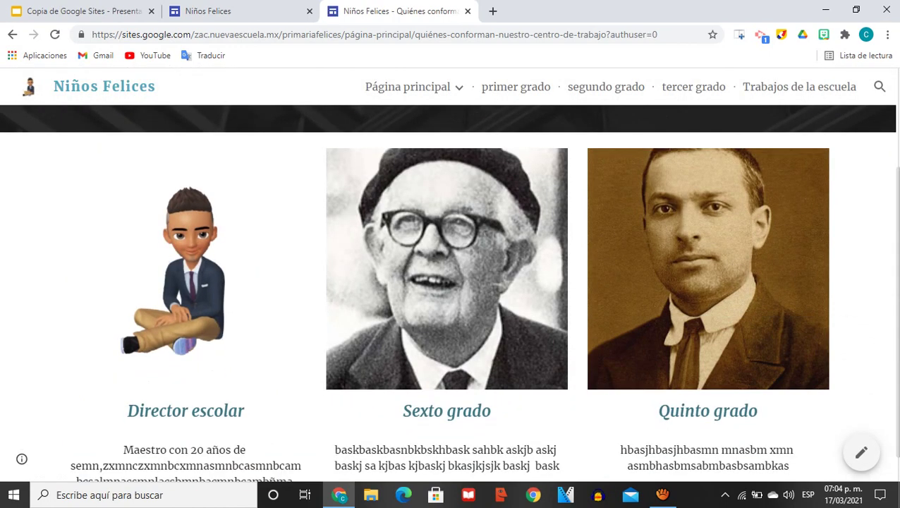
scroll(653, 142, "up", 2)
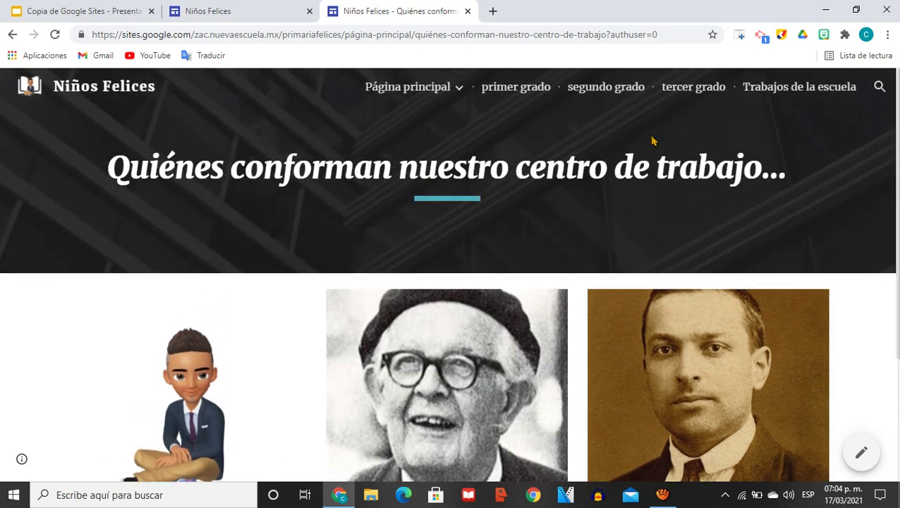
Check the published primer grado page and advance the embedded Examen parcial form to its Matemáticas section without answering.
left_click(530, 93)
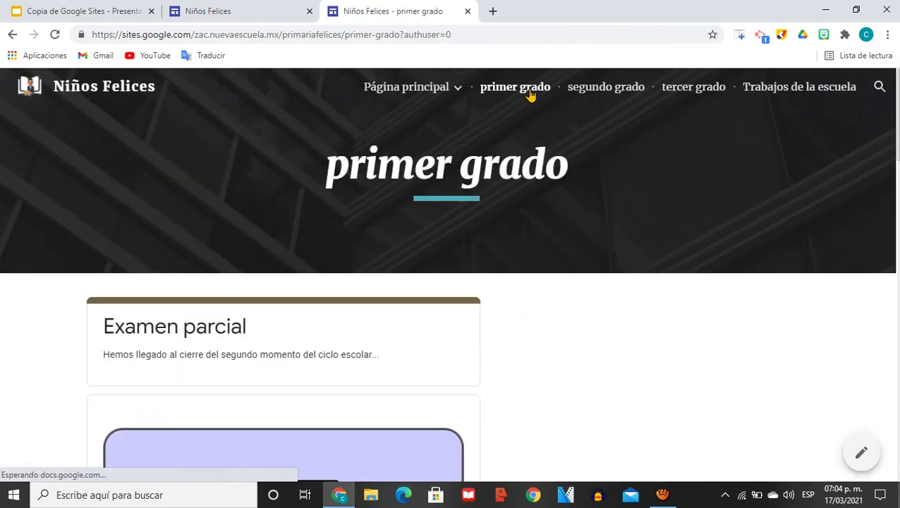
scroll(368, 233, "down", 7)
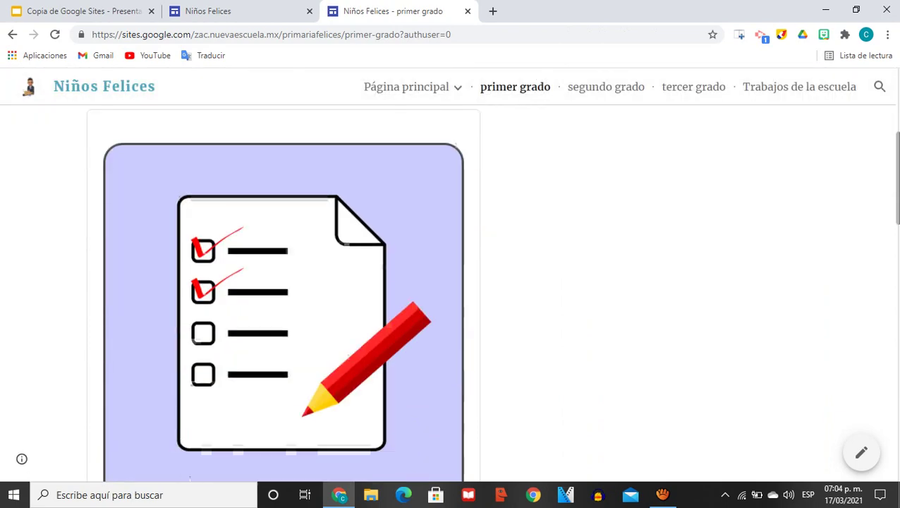
scroll(283, 402, "up", 3)
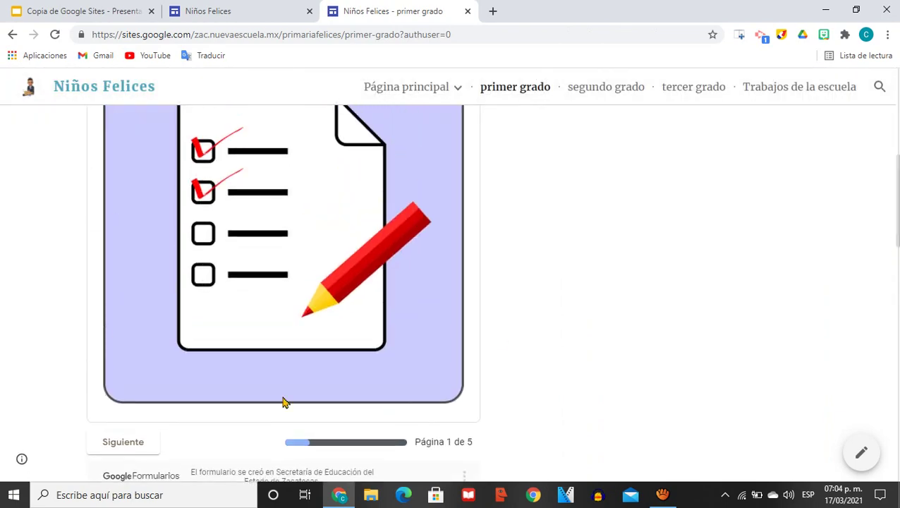
left_click(133, 450)
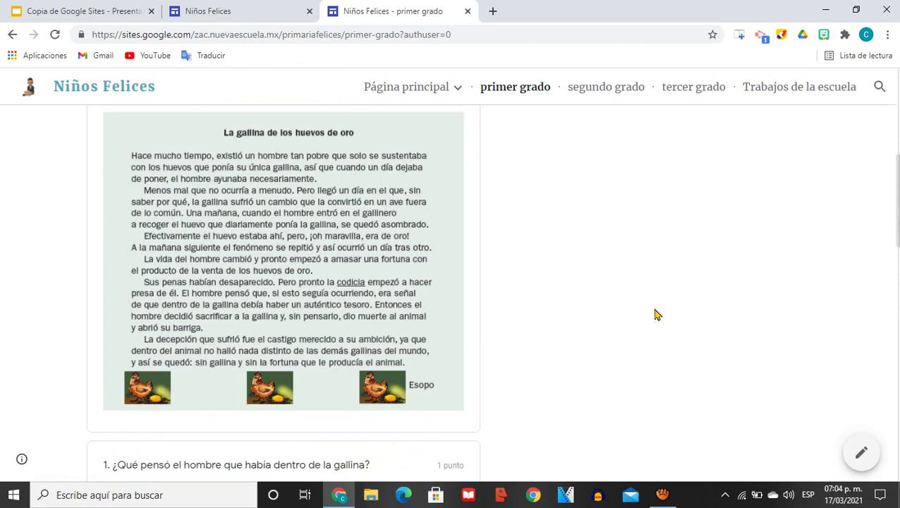
scroll(283, 282, "down", 14)
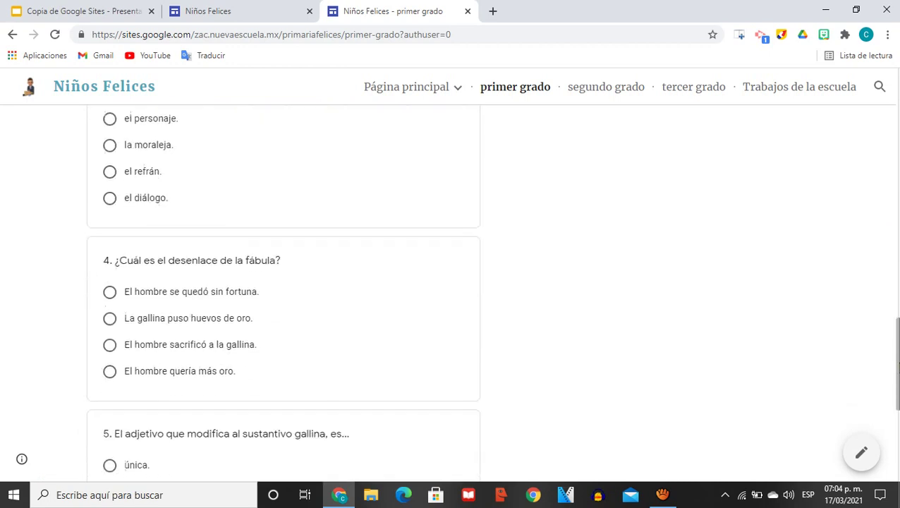
scroll(400, 314, "down", 4)
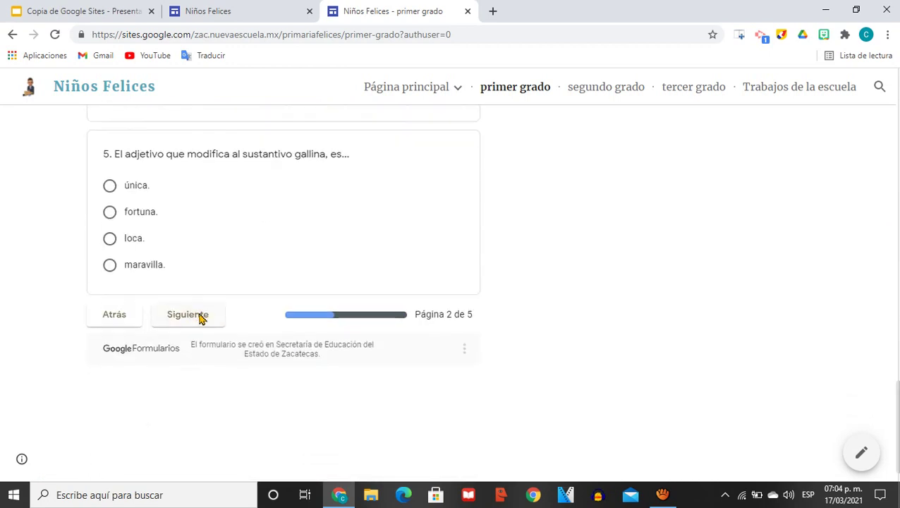
left_click(199, 317)
scroll(278, 293, "up", 2)
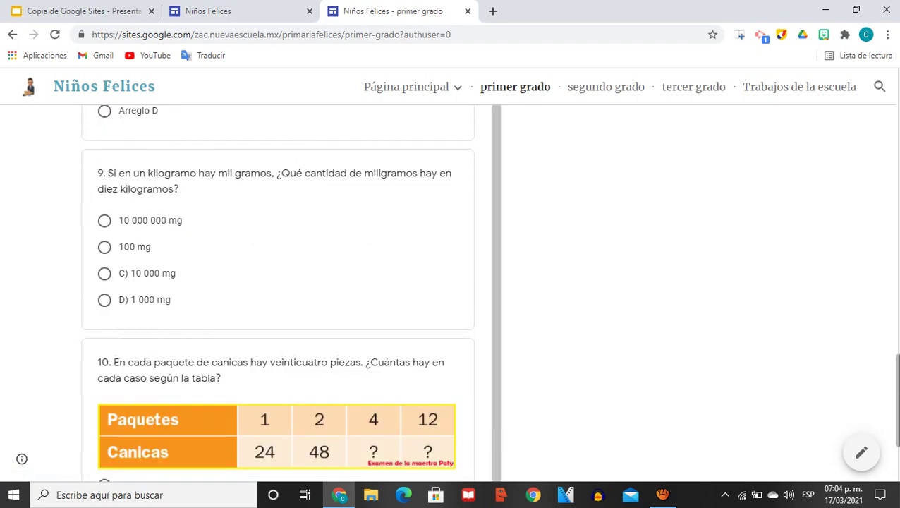
scroll(278, 282, "up", 10)
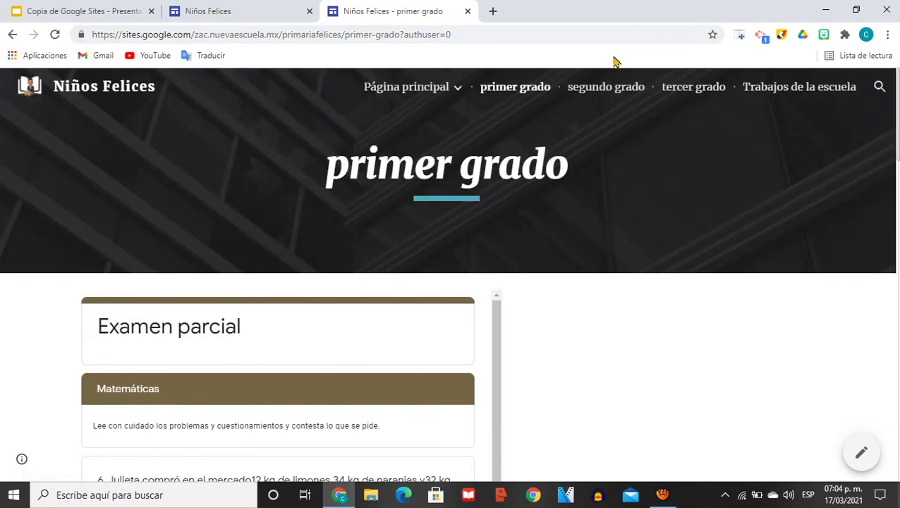
Check the published segundo grado page and its embedded RAMÓN PREOCUPÓN video.
left_click(601, 86)
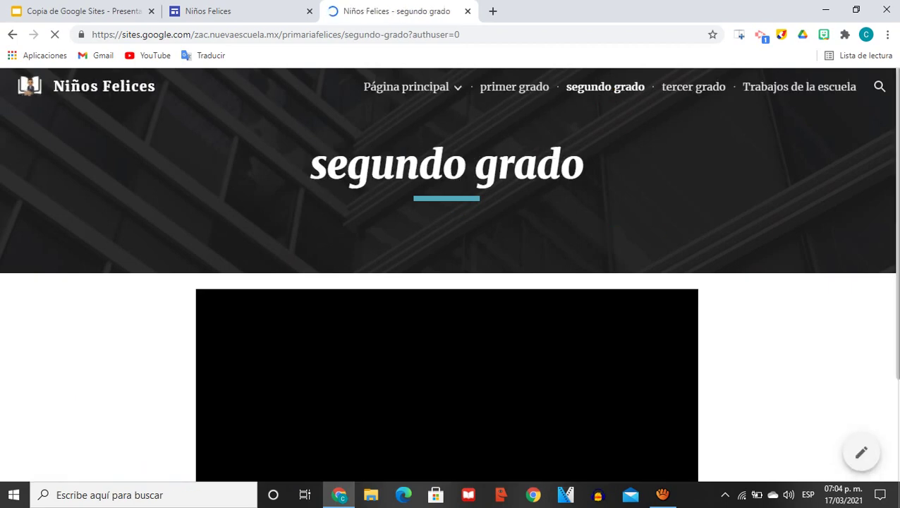
scroll(449, 318, "down", 1)
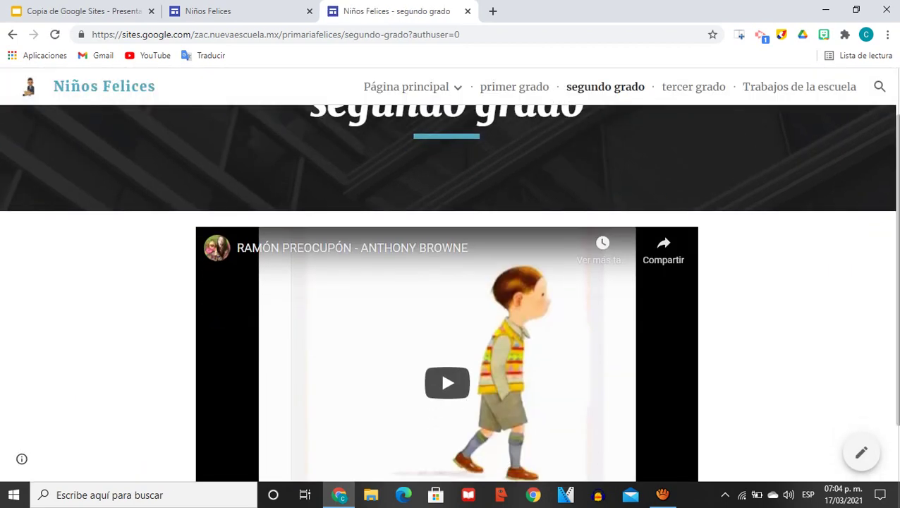
scroll(440, 296, "down", 1)
scroll(440, 296, "up", 2)
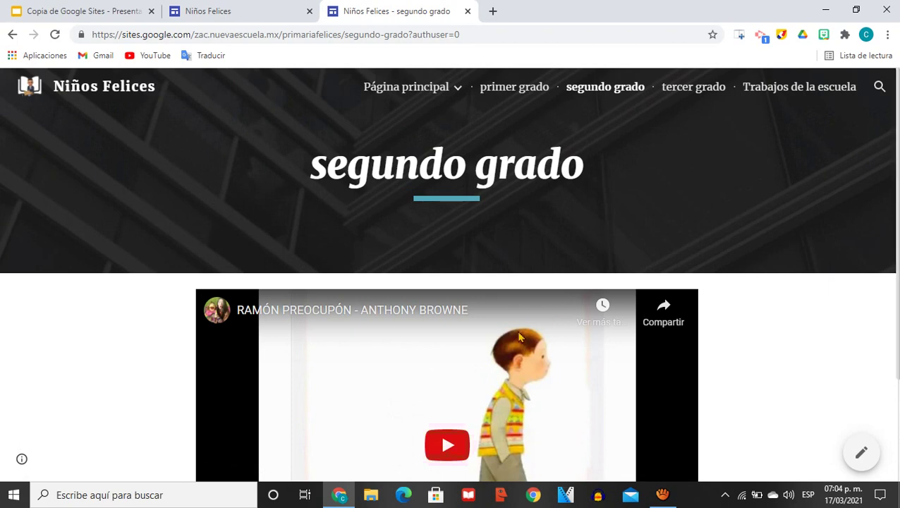
Open the tercer grado page of the published site.
left_click(701, 90)
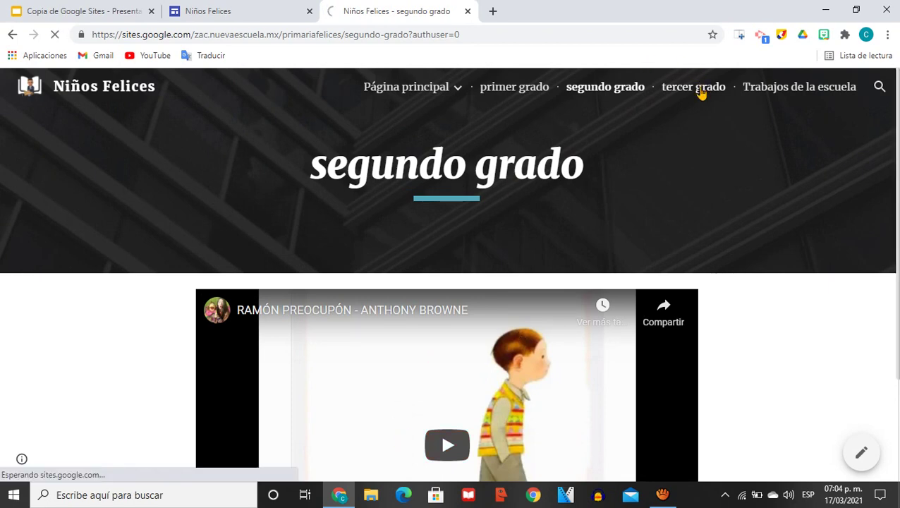